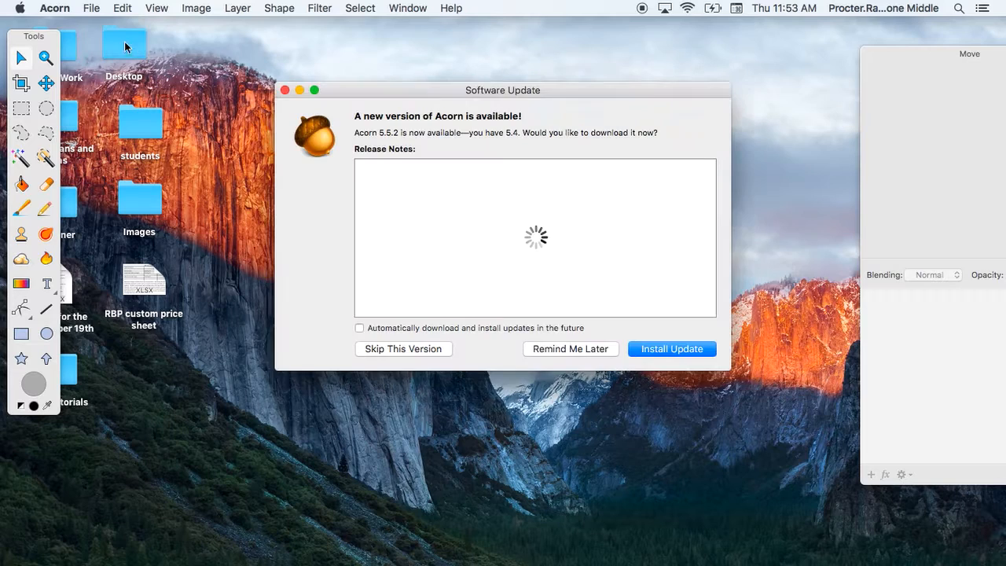
- Move the tool palette slightly inward from the screen edge and postpone the software update
left_click_drag(40, 40, 65, 44)
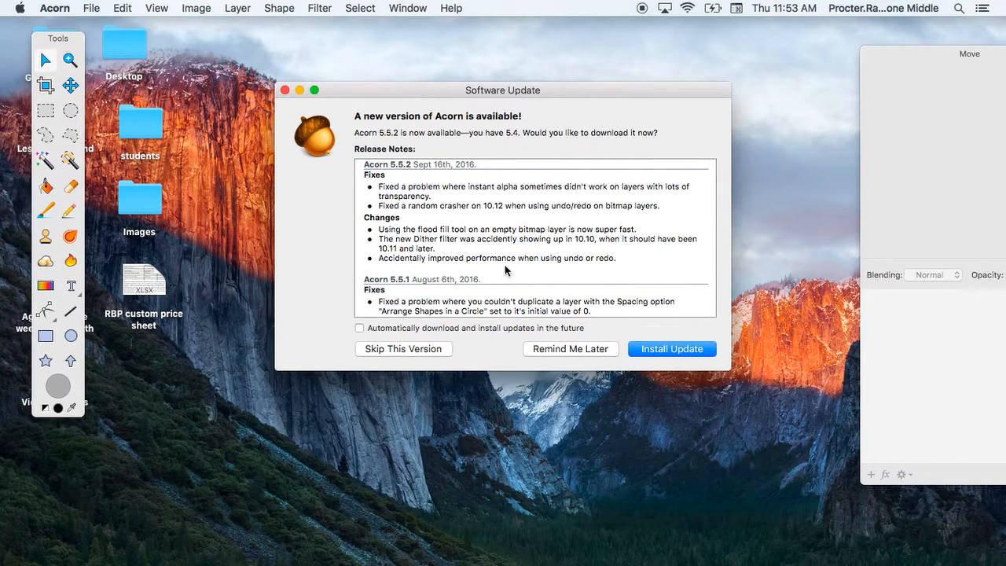
left_click(562, 351)
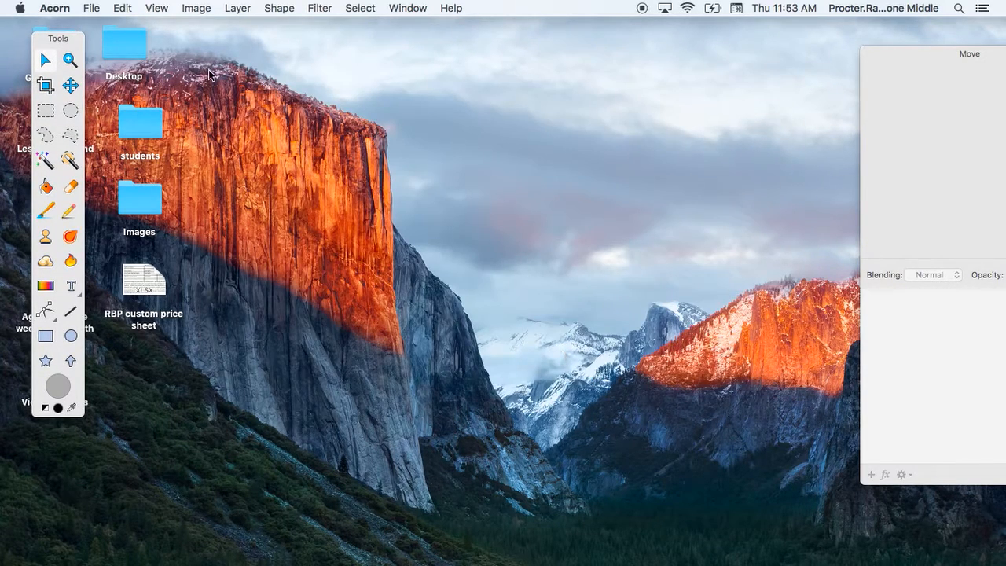
- Create a new image 10 inches wide and 10 inches high
left_click(91, 9)
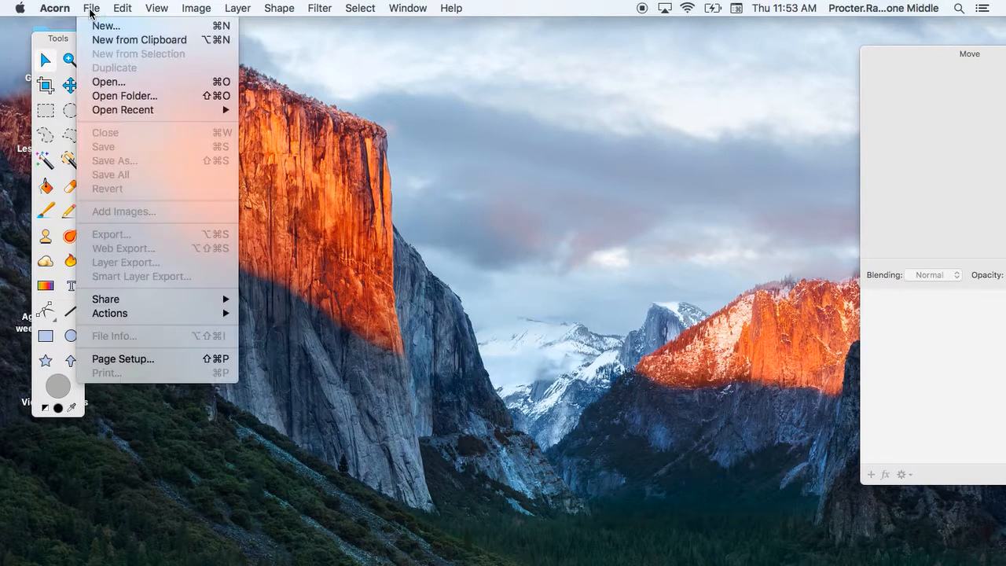
left_click(99, 24)
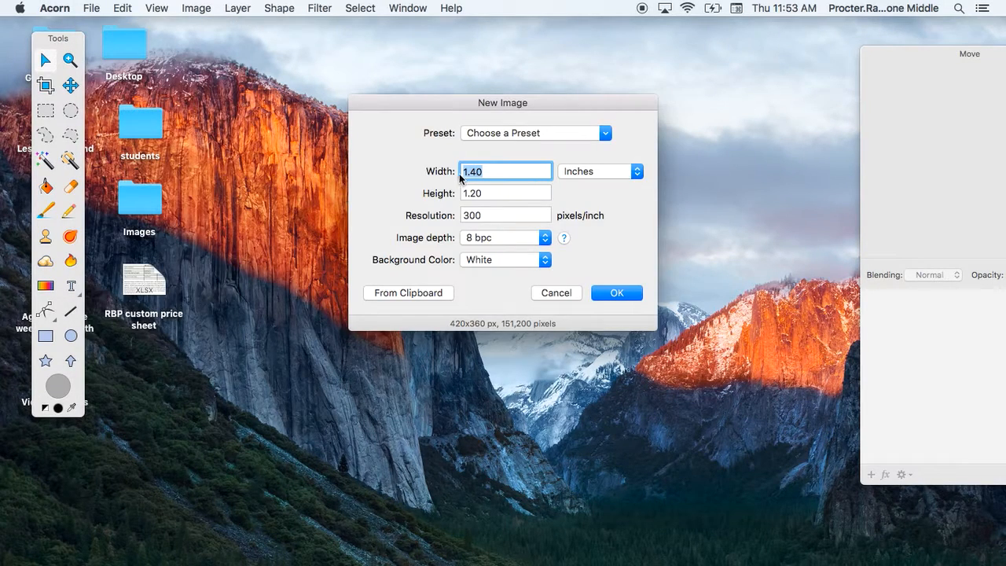
type("10")
key("Tab")
type("10")
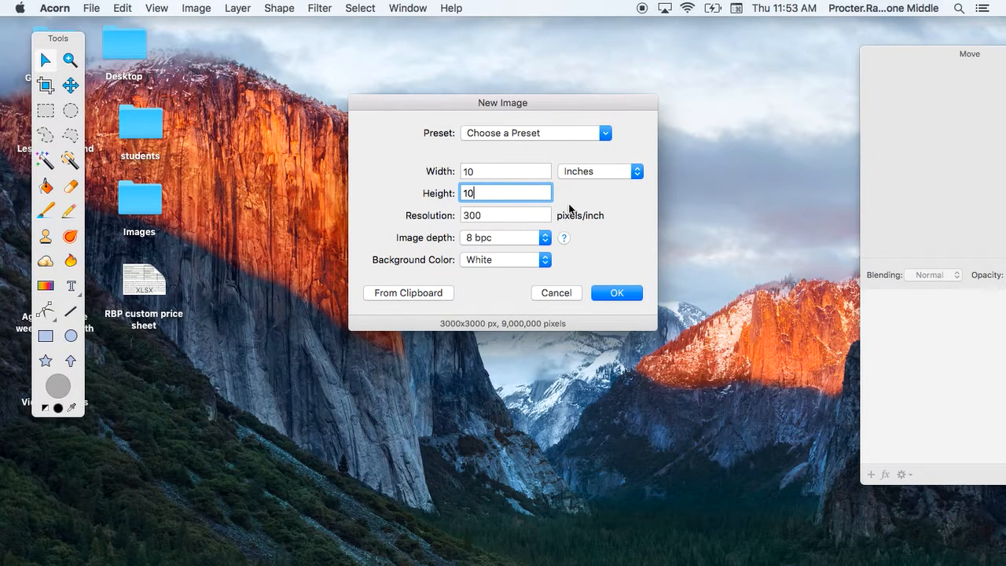
left_click(581, 173)
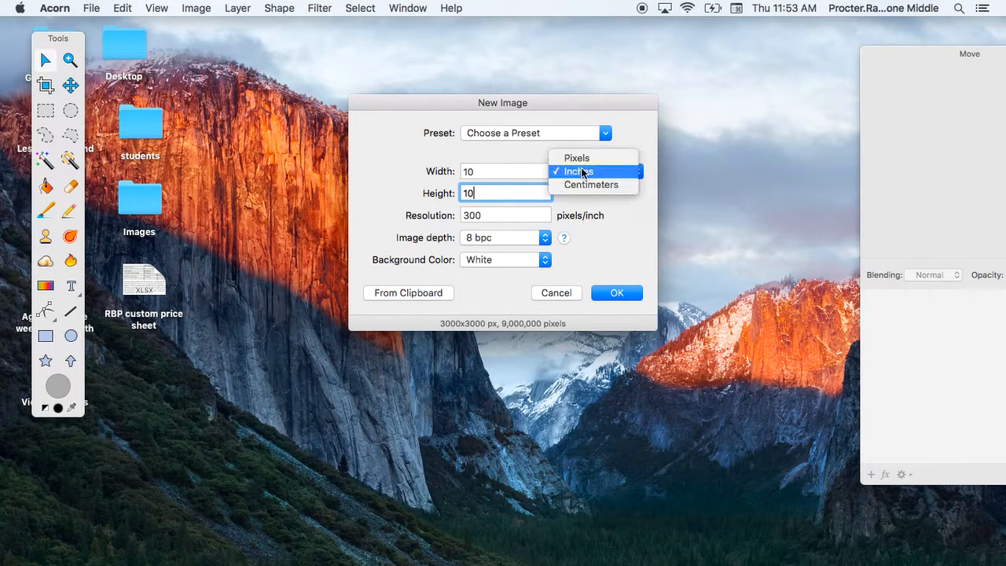
left_click(580, 173)
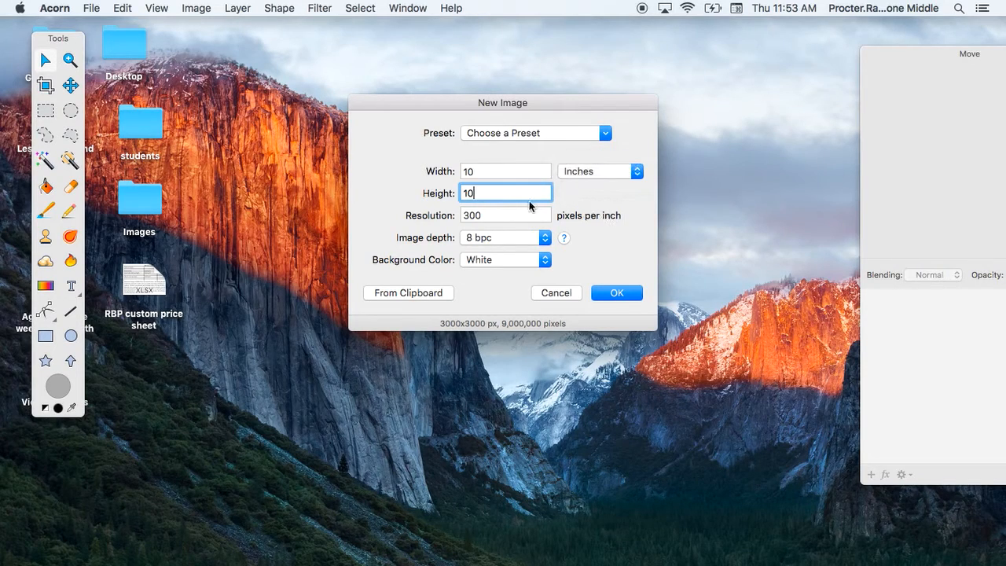
left_click(612, 293)
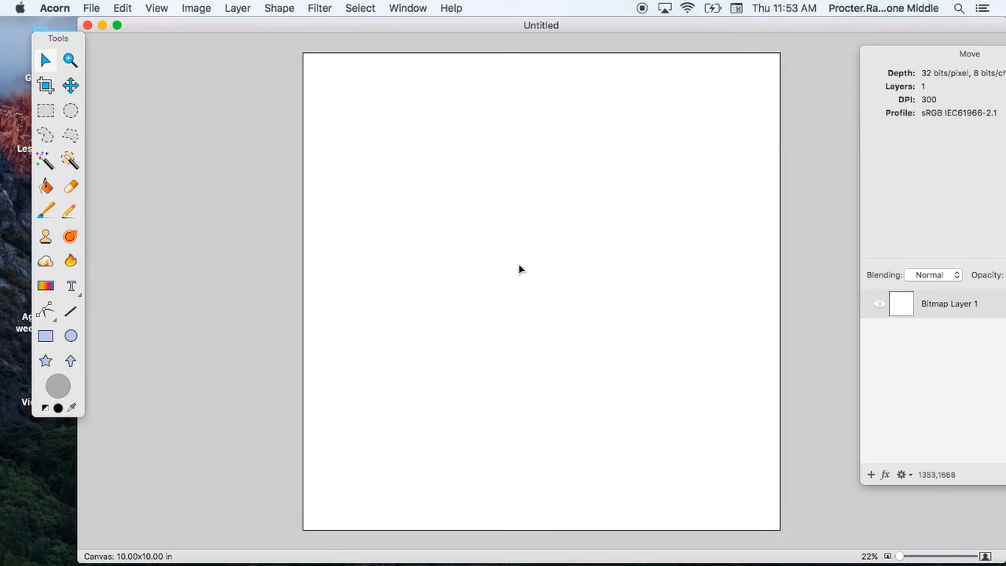
- Arrange the image window and inspector palette to fit on the screen, and lock Bitmap Layer 1
left_click_drag(489, 26, 421, 26)
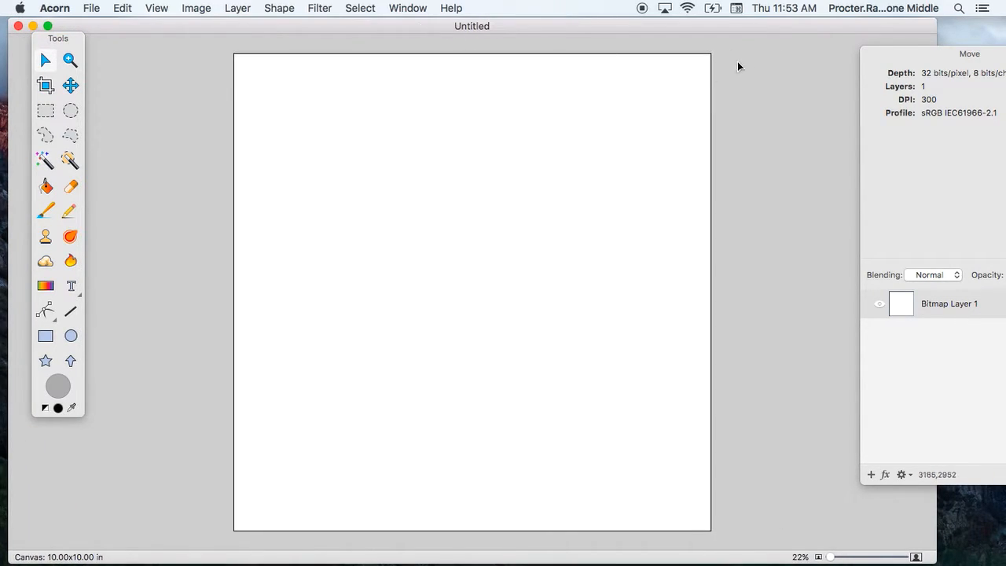
left_click_drag(880, 51, 776, 48)
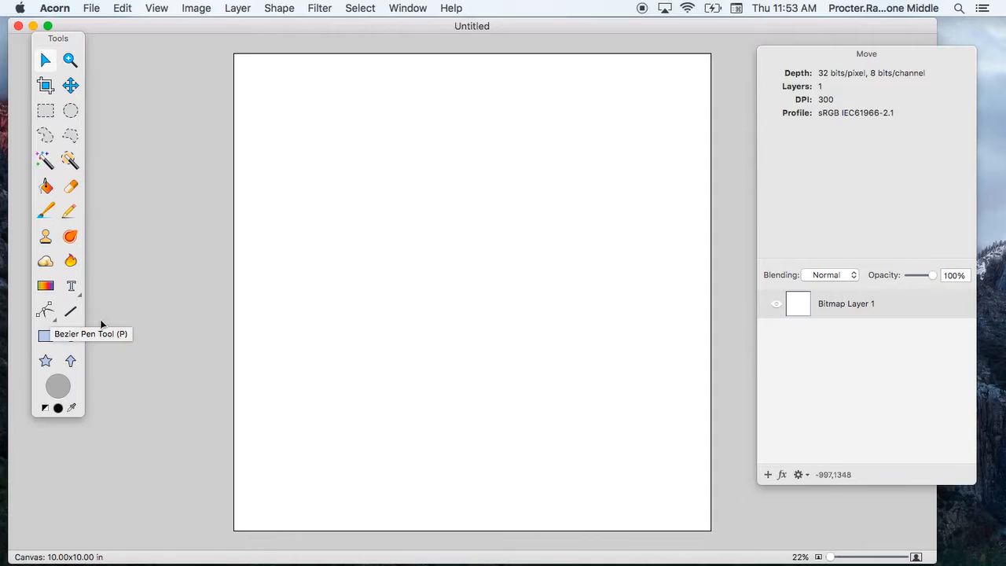
right_click(892, 305)
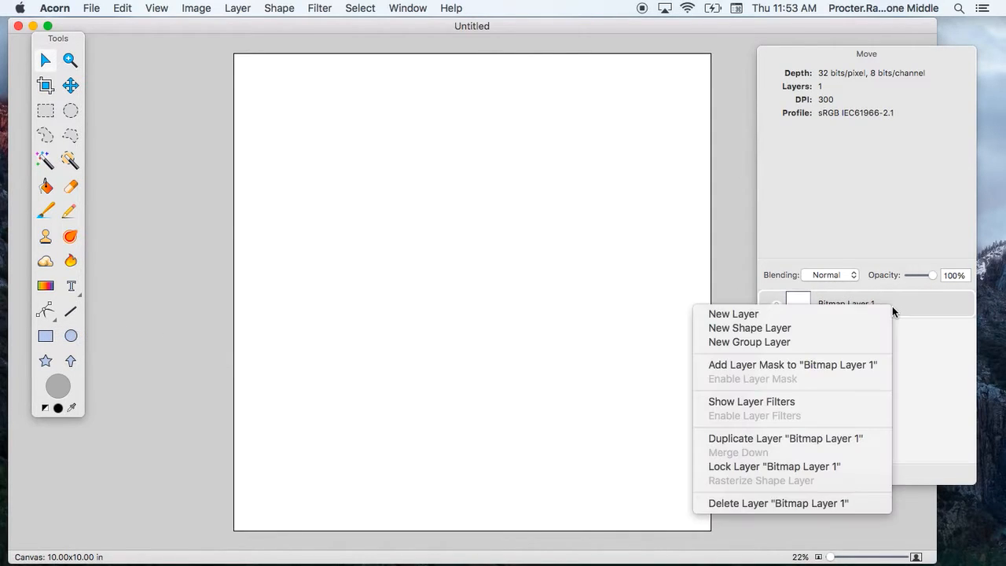
left_click(799, 466)
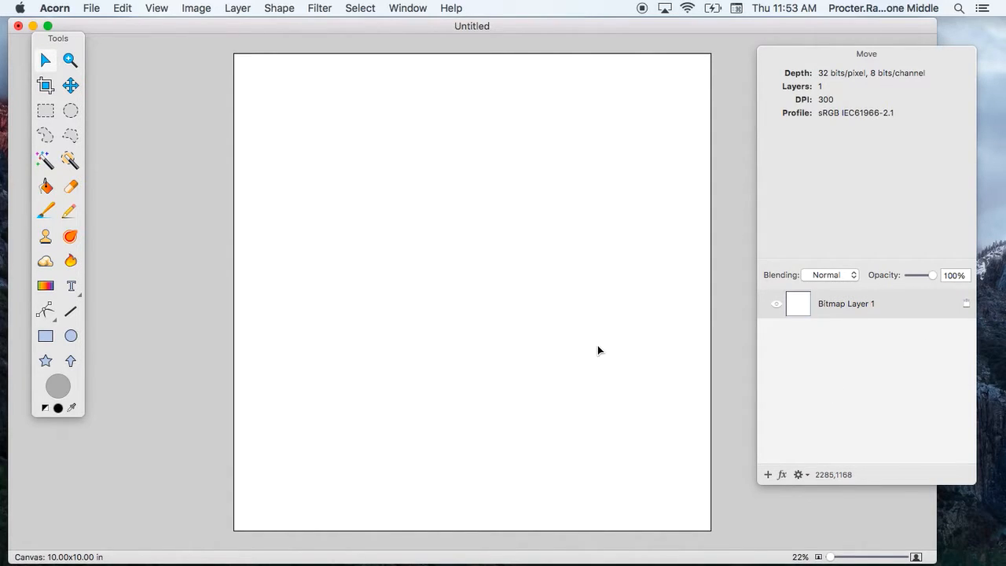
- Draw an unfilled rectangle about 1906 by 2275 pixels on the canvas and set its stroke to 10
left_click(44, 336)
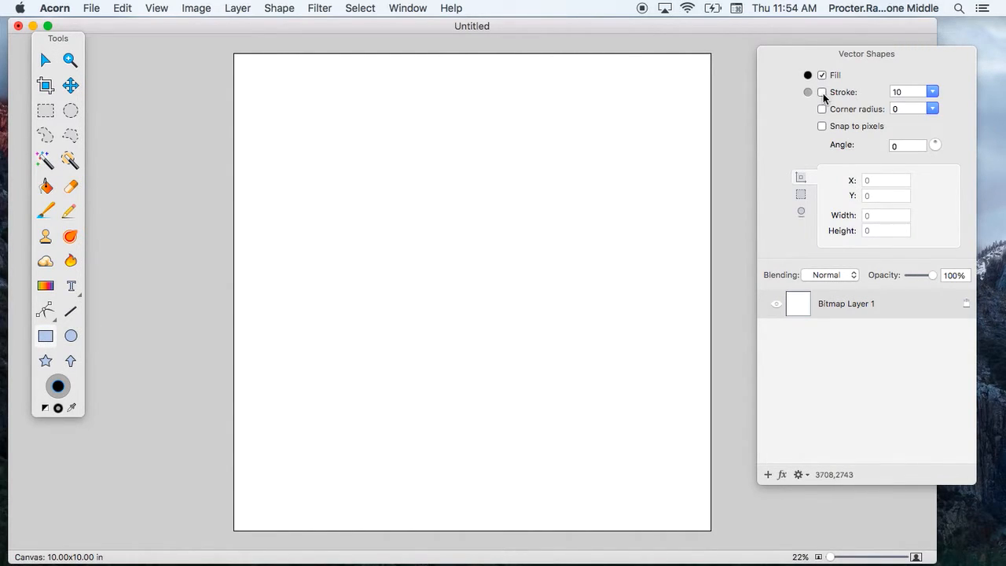
left_click(822, 92)
left_click(822, 74)
mouse_move(345, 127)
left_mouse_down()
mouse_move(401, 278)
mouse_move(471, 361)
mouse_move(602, 445)
mouse_move(649, 489)
left_mouse_up()
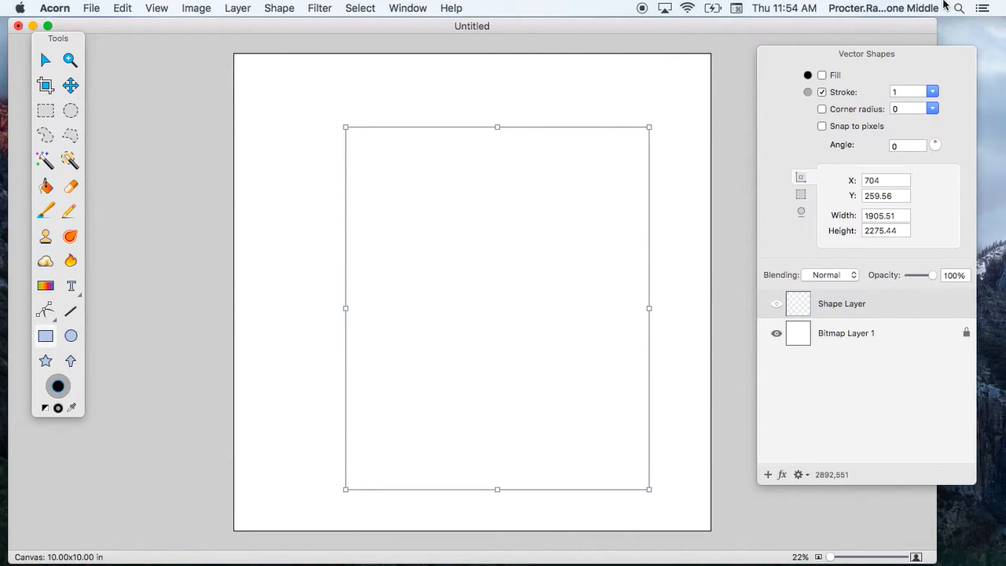
left_click(932, 91)
left_click_drag(898, 110, 902, 110)
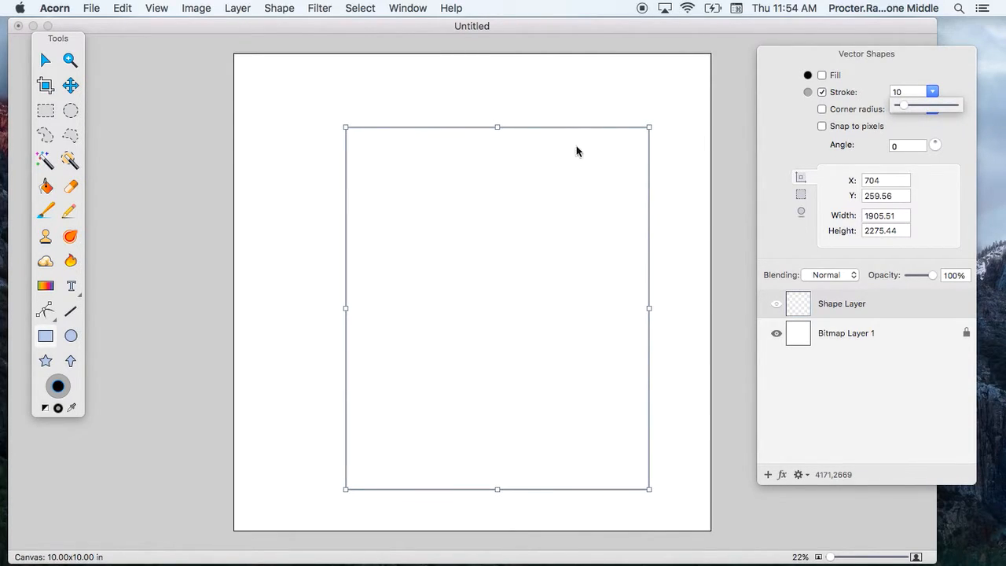
- Move the rectangle up and to the left so it sits roughly centred on the canvas, and deselect it
left_click(45, 60)
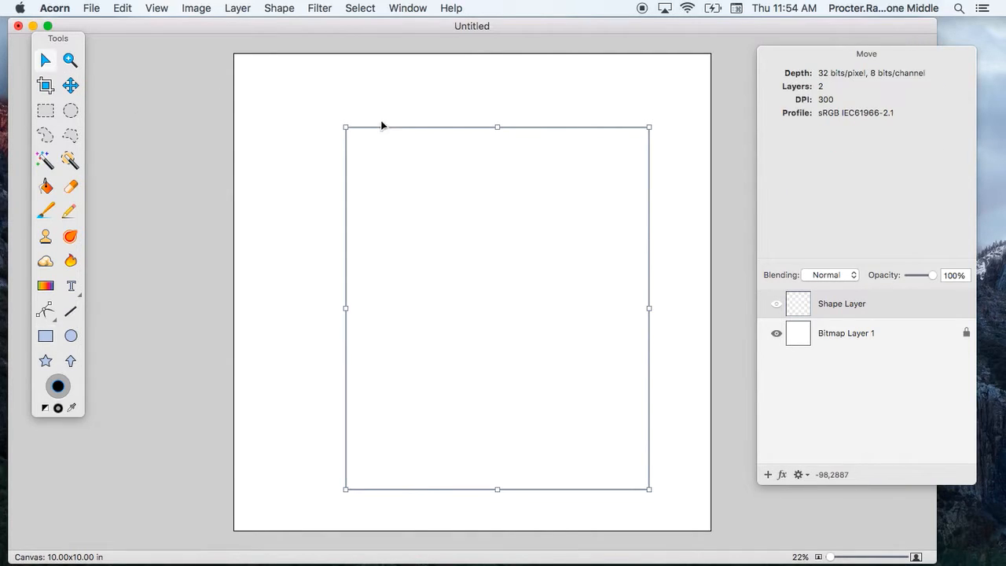
left_click_drag(373, 124, 359, 109)
left_click(285, 114)
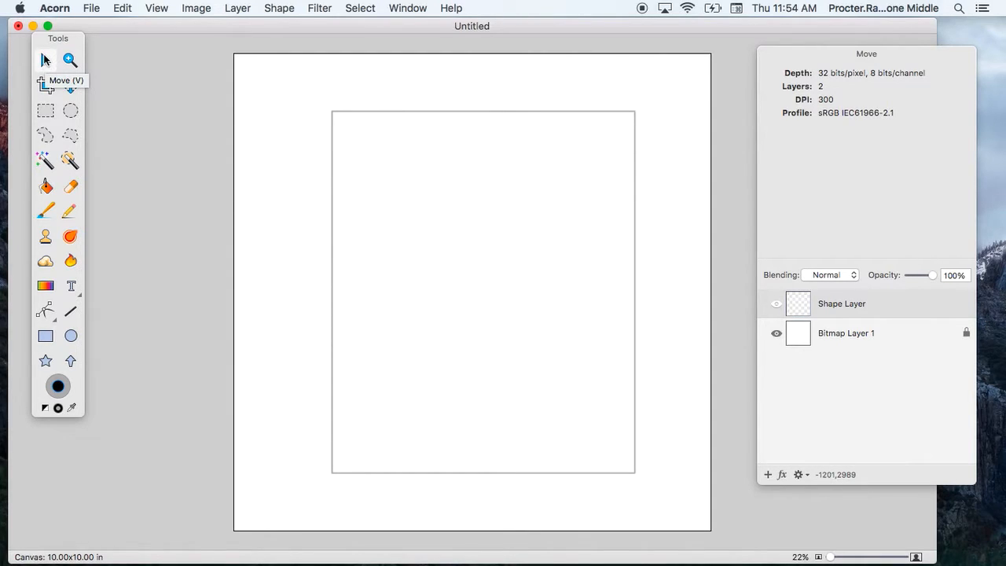
- Draw an unfilled circle about 736 pixels in diameter in the rectangle's upper left area
left_click(71, 338)
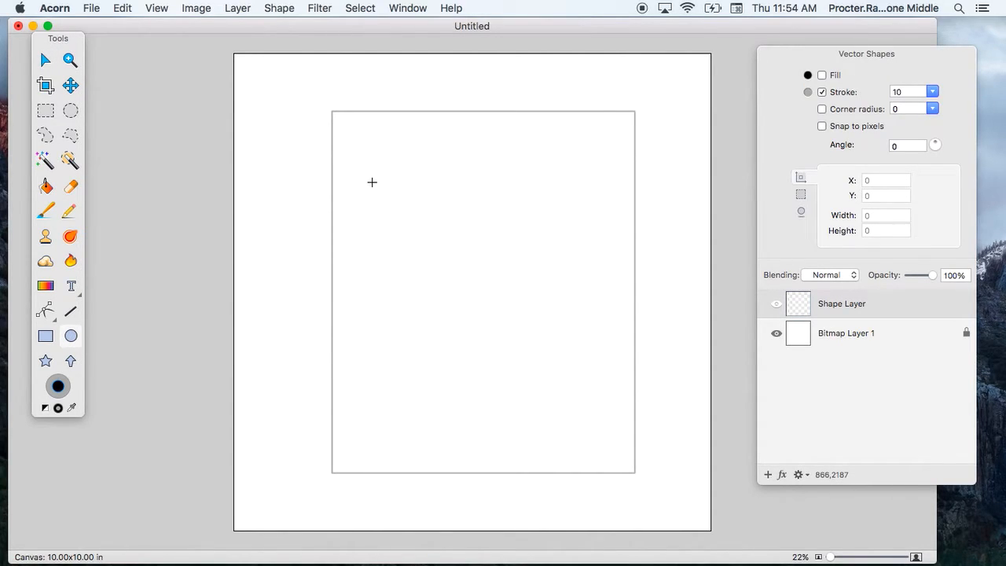
left_click_drag(372, 181, 456, 299)
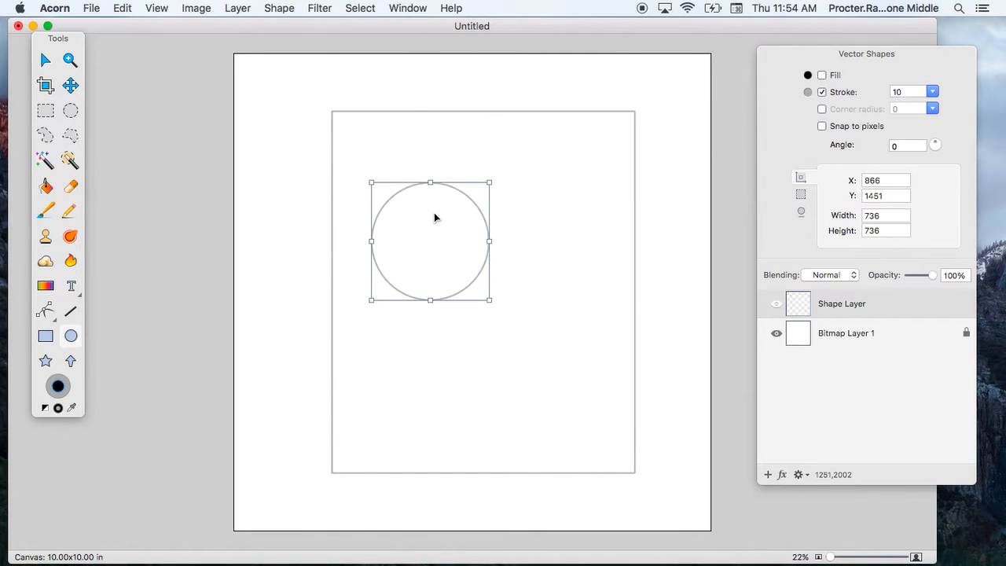
- Duplicate the circle, shrink the copy to about 429 by 380 pixels and place it inside the circle's lower half
key("super+c")
left_click(46, 60)
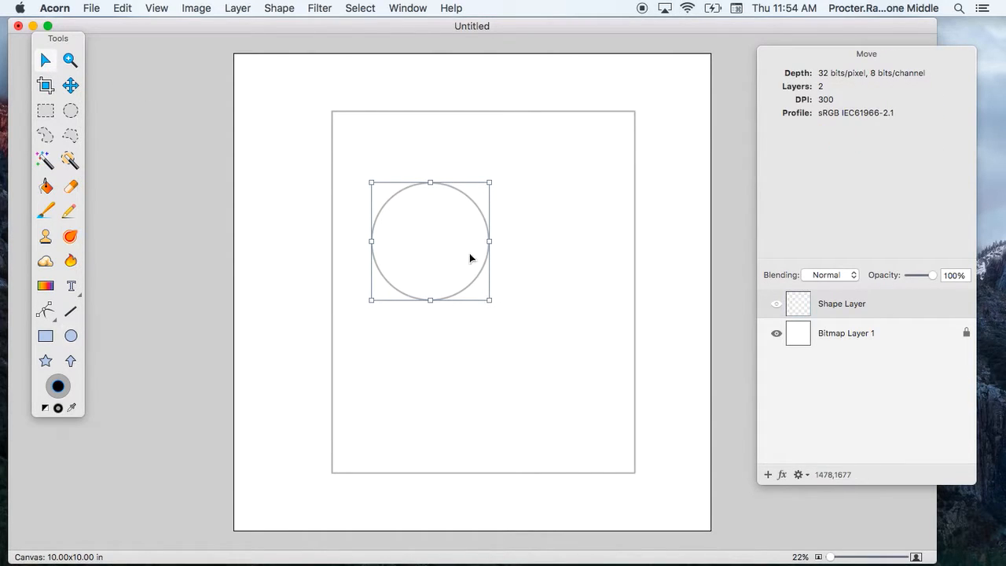
left_click_drag(484, 217, 513, 237)
left_click_drag(404, 206, 444, 258)
key("super+z")
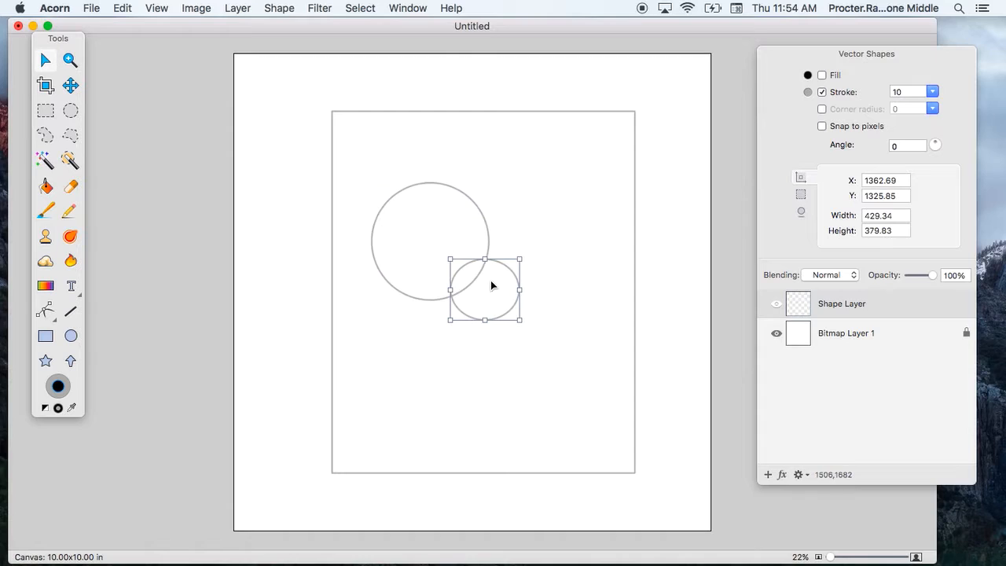
left_click_drag(499, 266, 487, 259)
key("super+z")
key("super+plus")
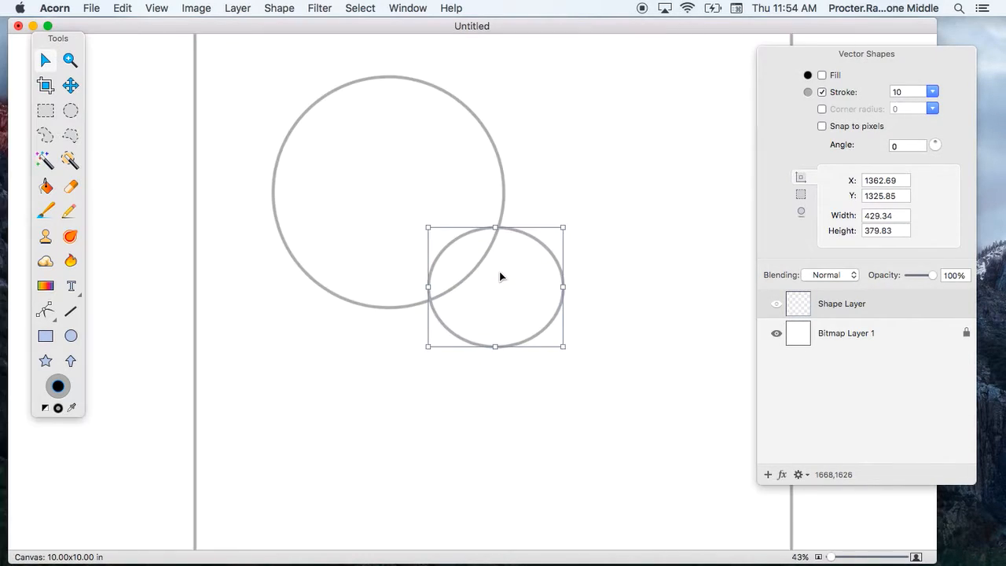
left_click_drag(470, 233, 356, 173)
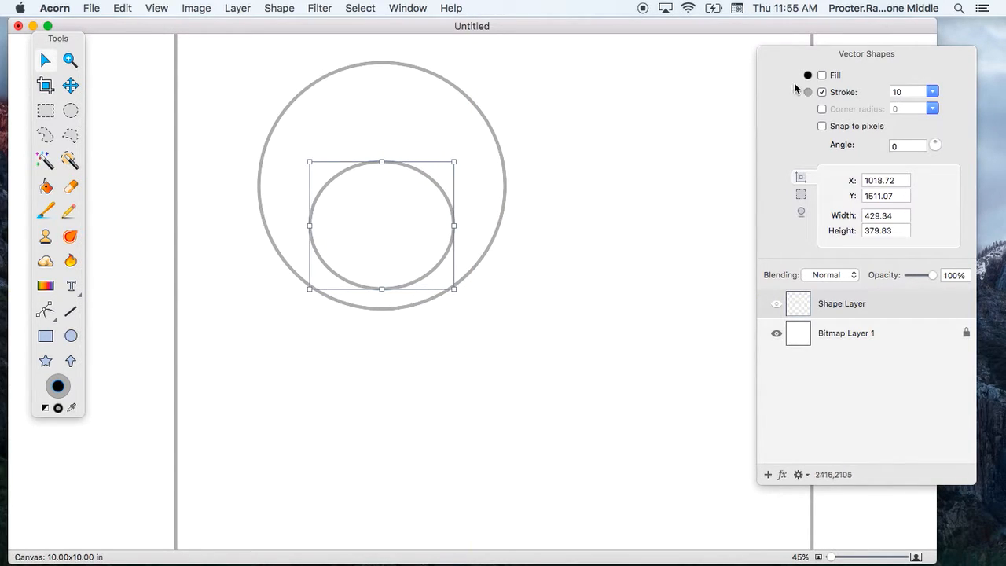
- Give the small inner ellipse a black fill and turn off its stroke
left_click(822, 76)
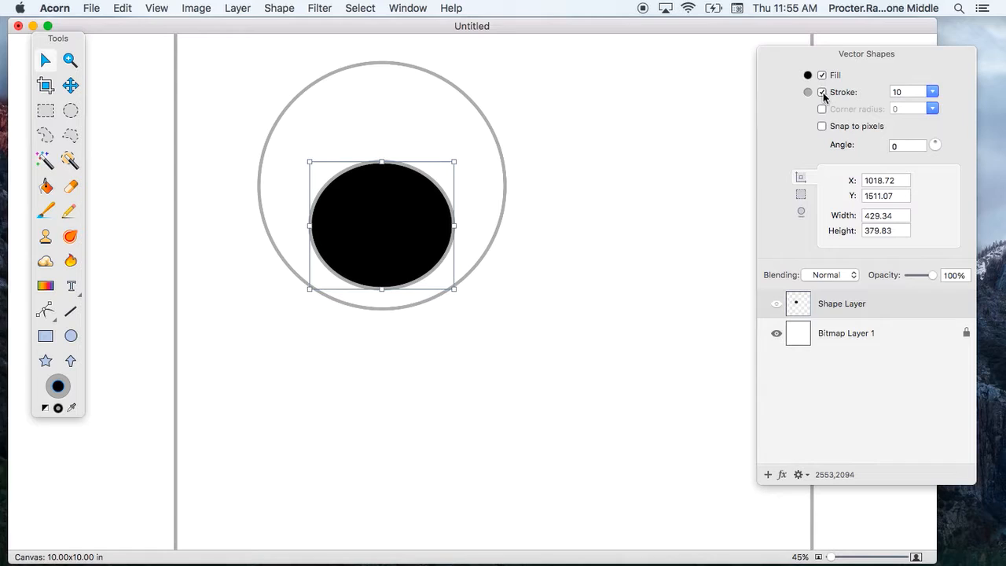
left_click(822, 92)
scroll(634, 214, "down", 3)
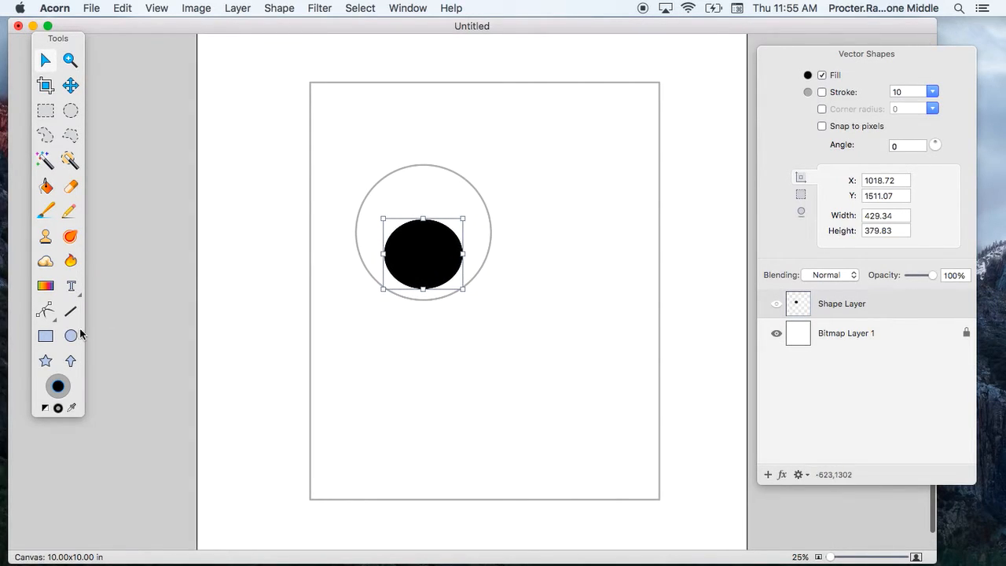
- Draw a tall ellipse about 535 by 1314 pixels to the right of the circle, with a stroke and no fill
left_click(71, 335)
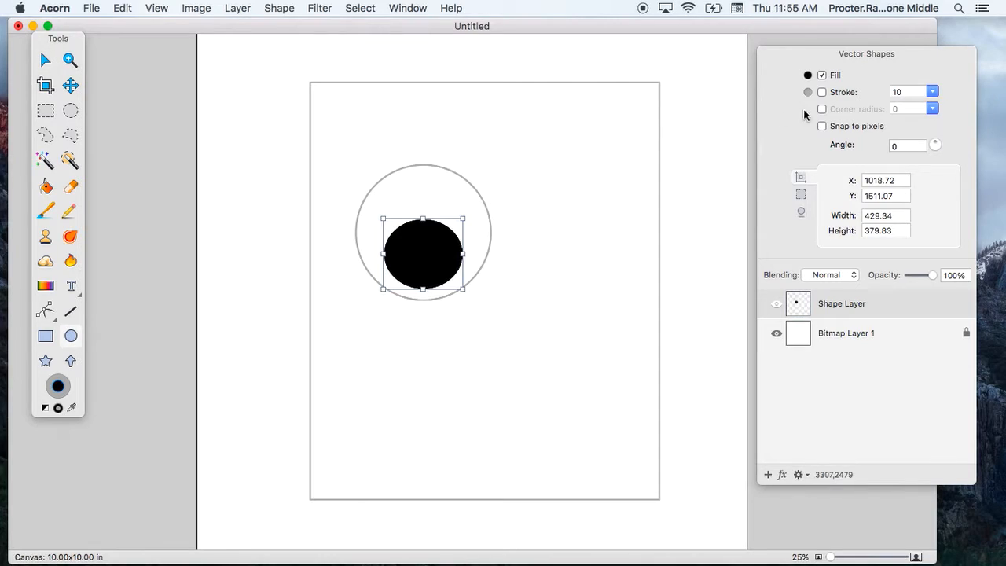
left_click(822, 93)
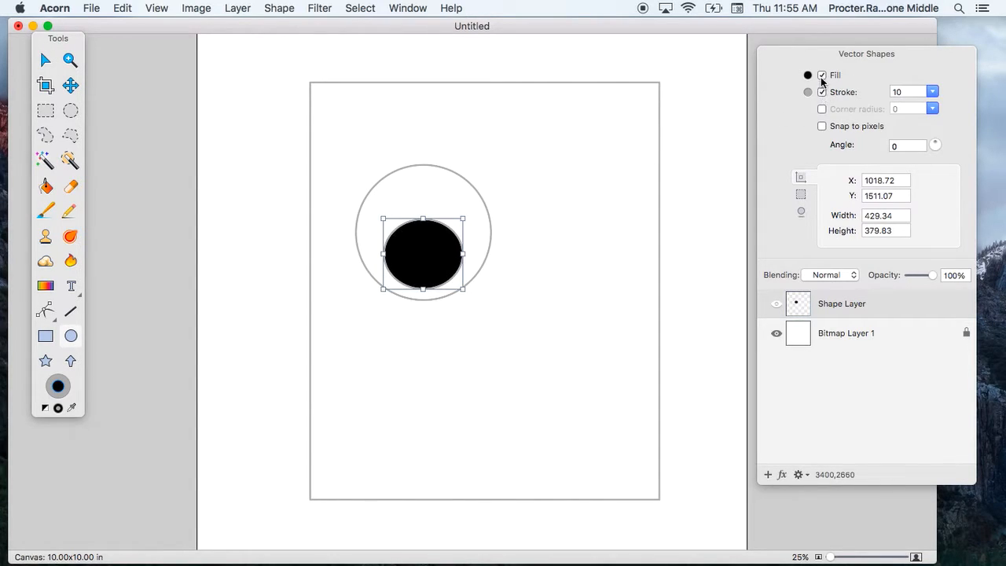
left_click(822, 75)
left_click(823, 76)
left_click(822, 92)
left_click_drag(521, 164, 619, 405)
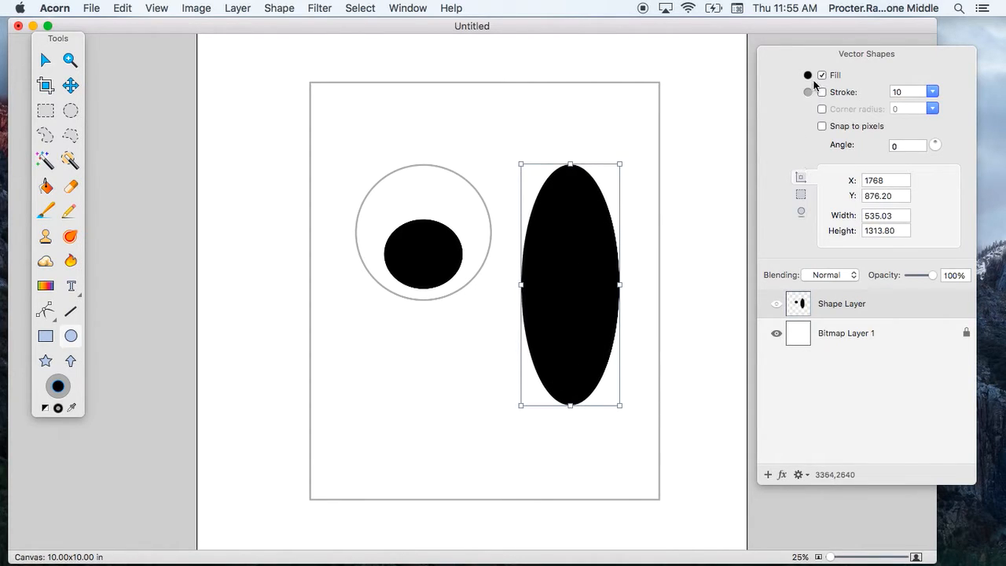
left_click(822, 93)
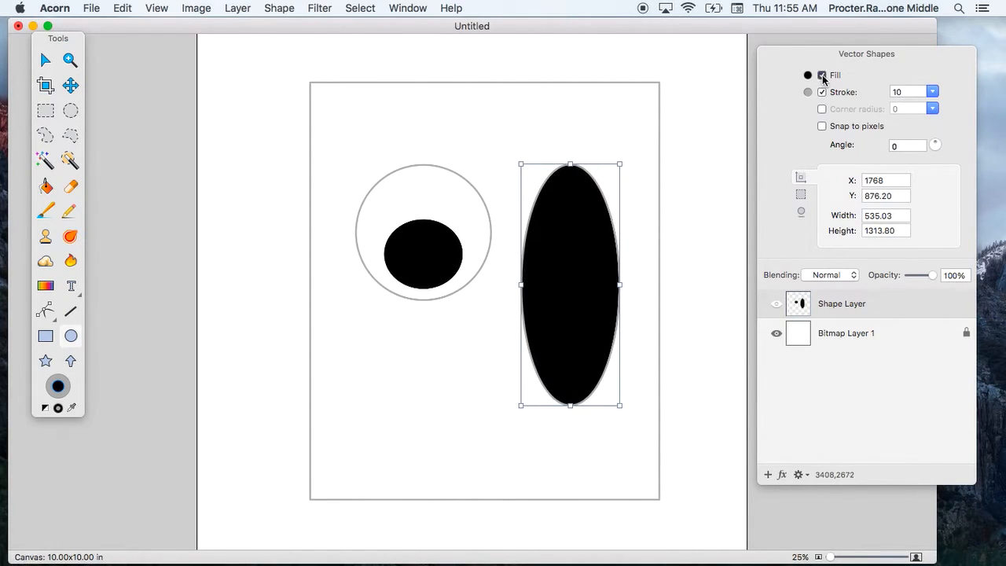
left_click(822, 75)
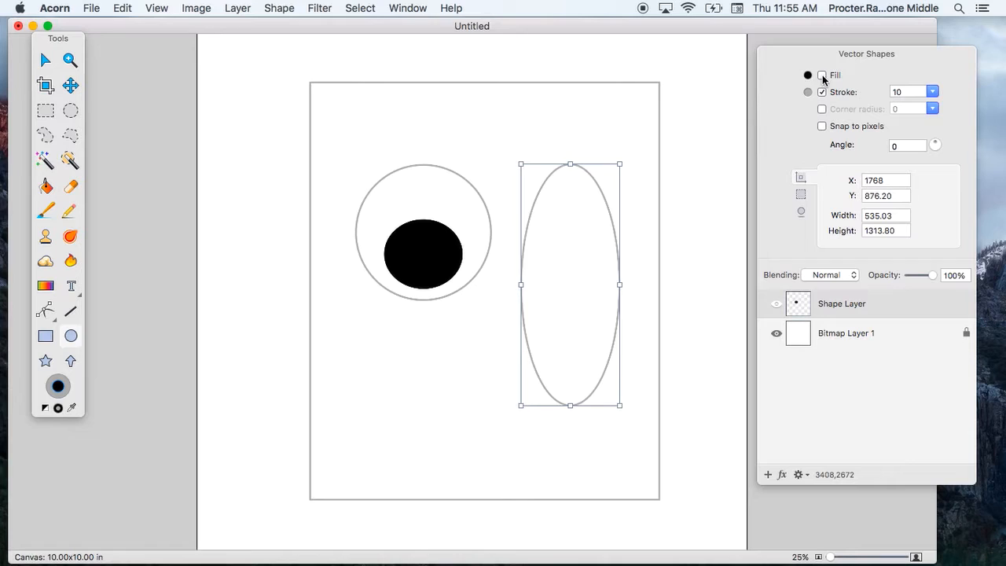
- Copy the black pupil into the lower end of the tall ellipse and shrink the copy to about 327 by 277 pixels
left_click(46, 62)
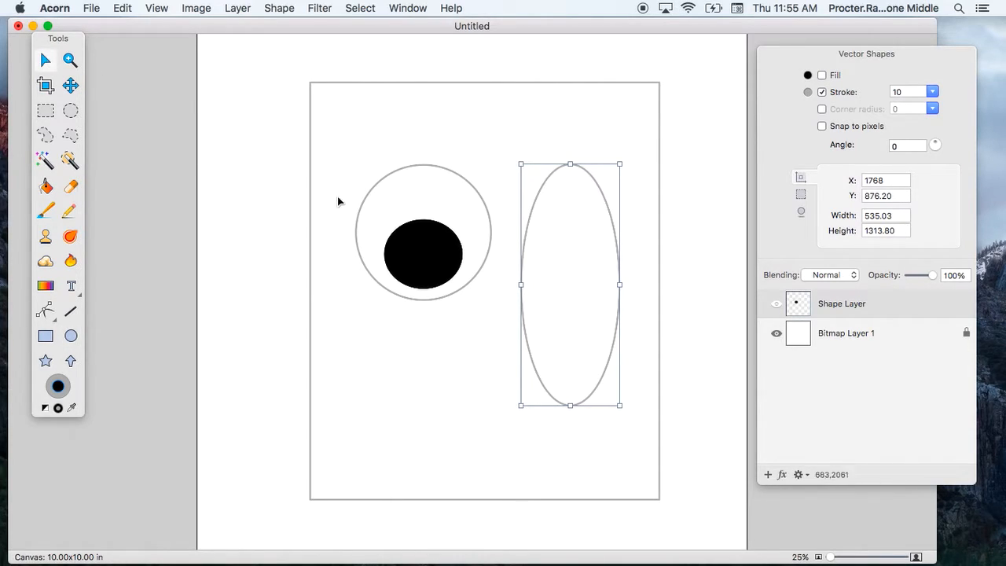
left_click(411, 257)
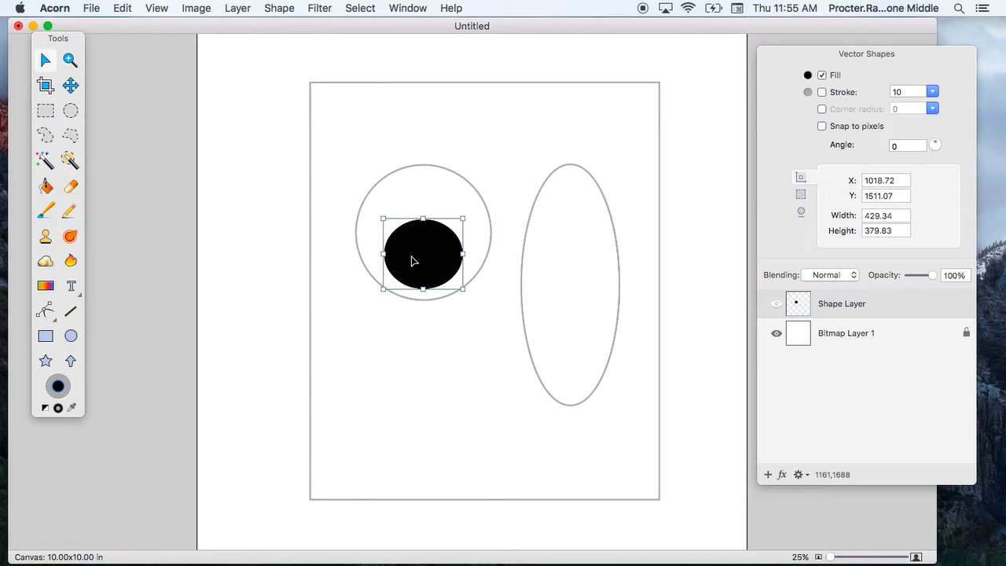
left_click_drag(413, 261, 559, 355)
left_click_drag(530, 314, 567, 358)
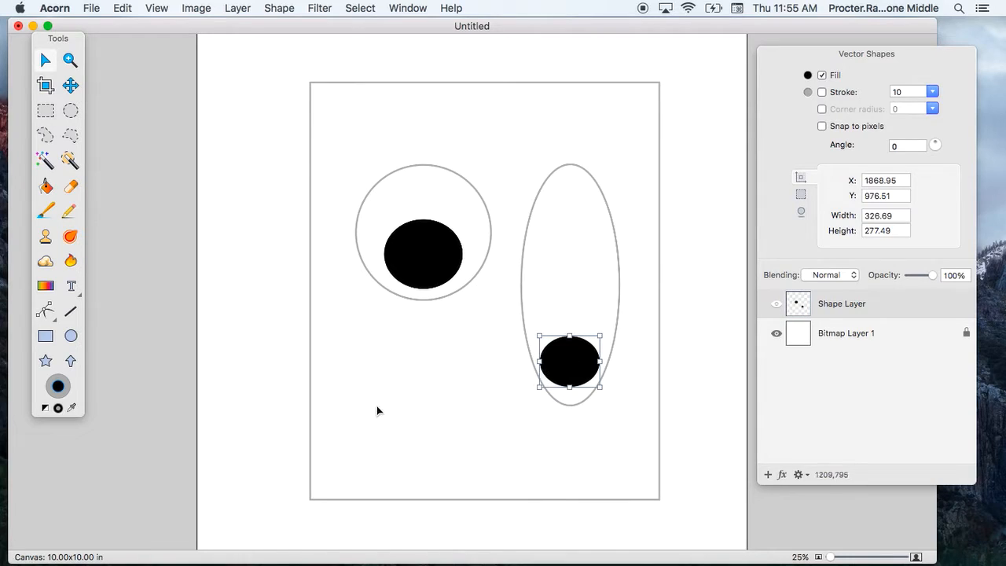
- Draw a flat black mouth ellipse about 1588 by 172 pixels below both eyes, inside the rectangle
left_click(73, 336)
left_click_drag(340, 424, 632, 461)
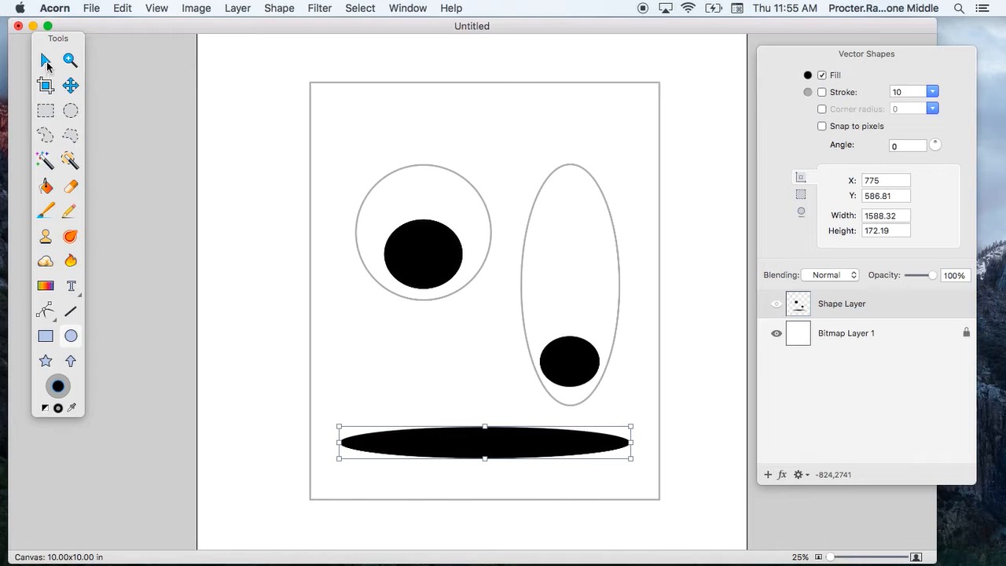
left_click(46, 63)
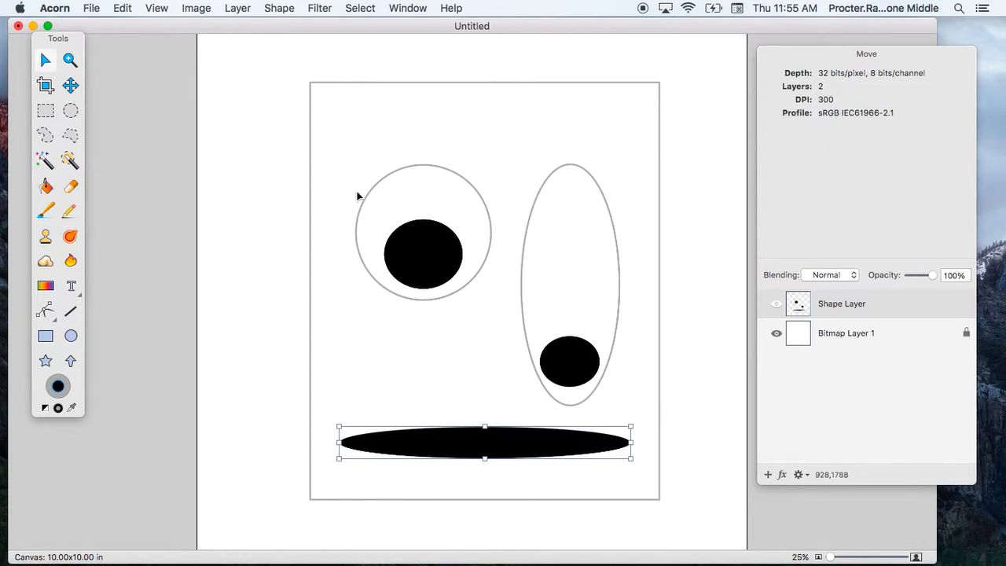
- Give the large face rectangle an Aqua blue fill and turn off its stroke
left_click(286, 90)
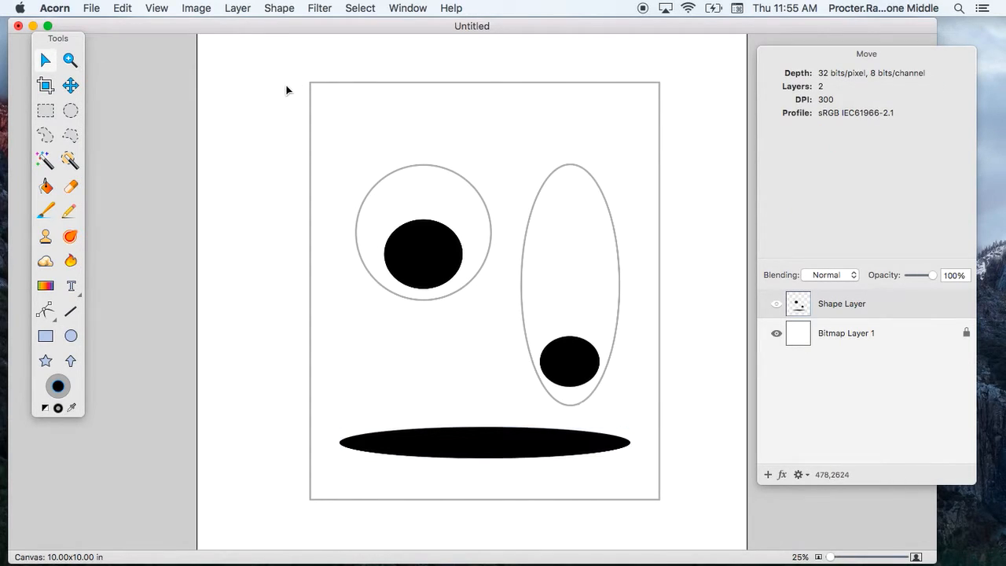
key("super+a")
left_click(316, 84)
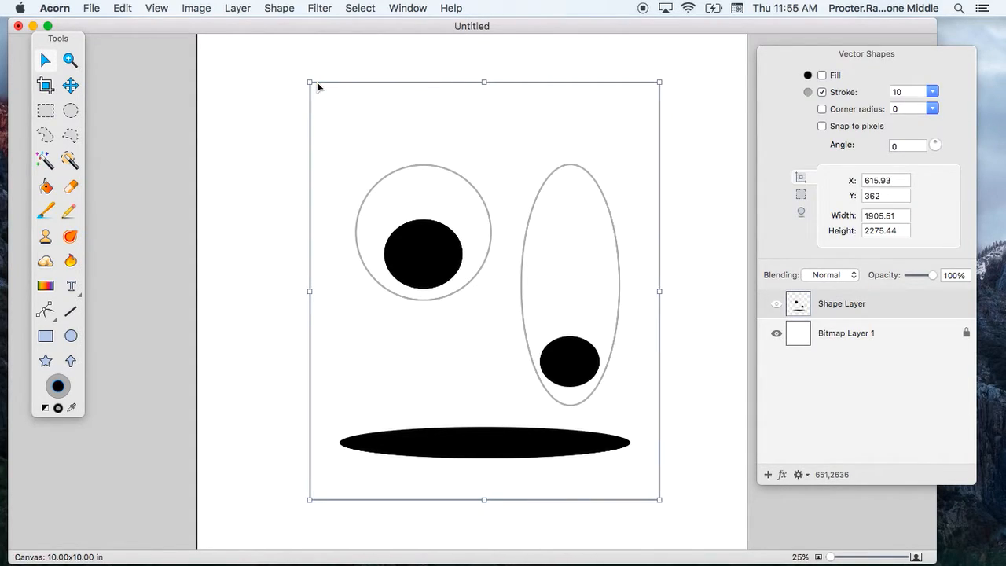
left_click(822, 75)
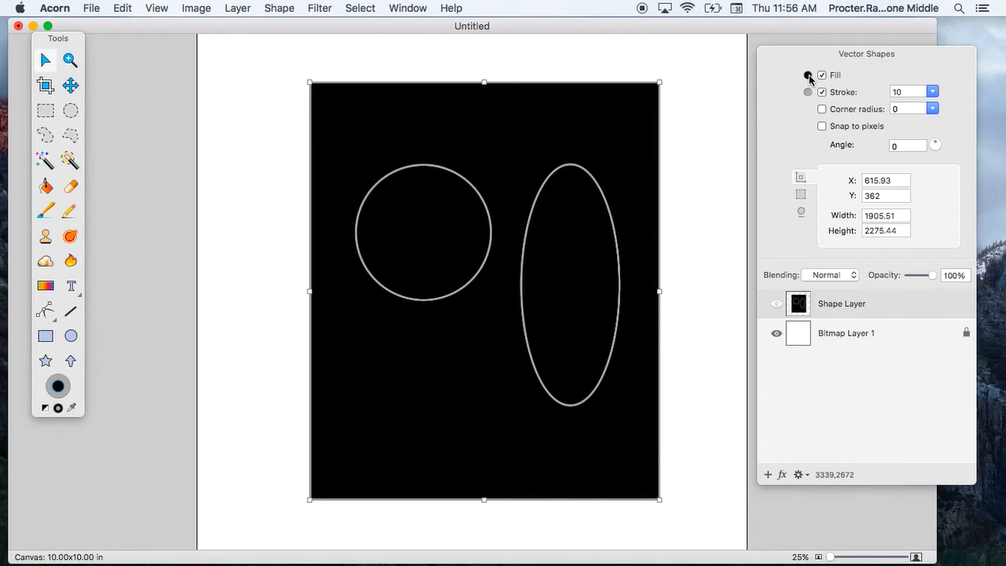
left_click(808, 76)
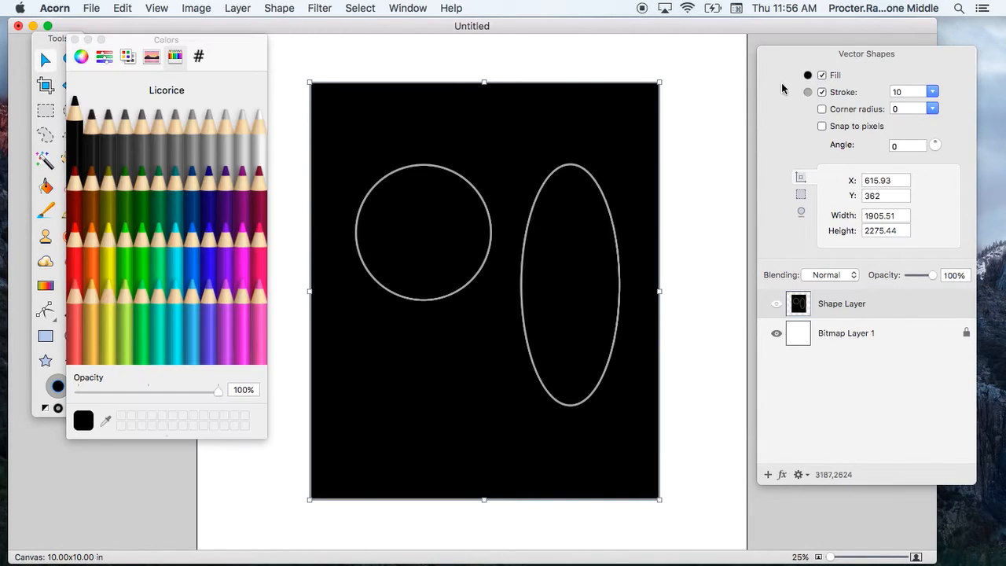
left_click(188, 255)
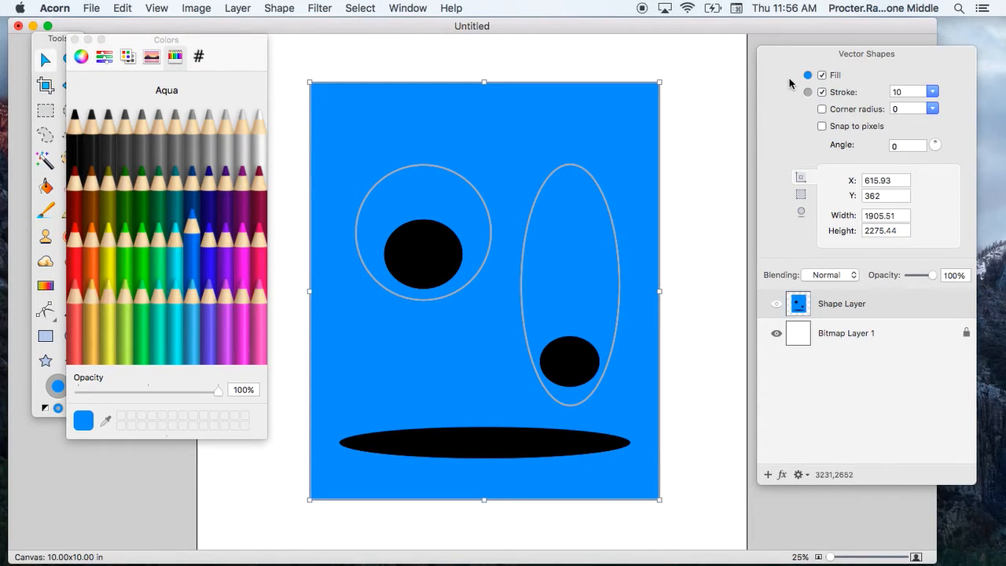
left_click(822, 93)
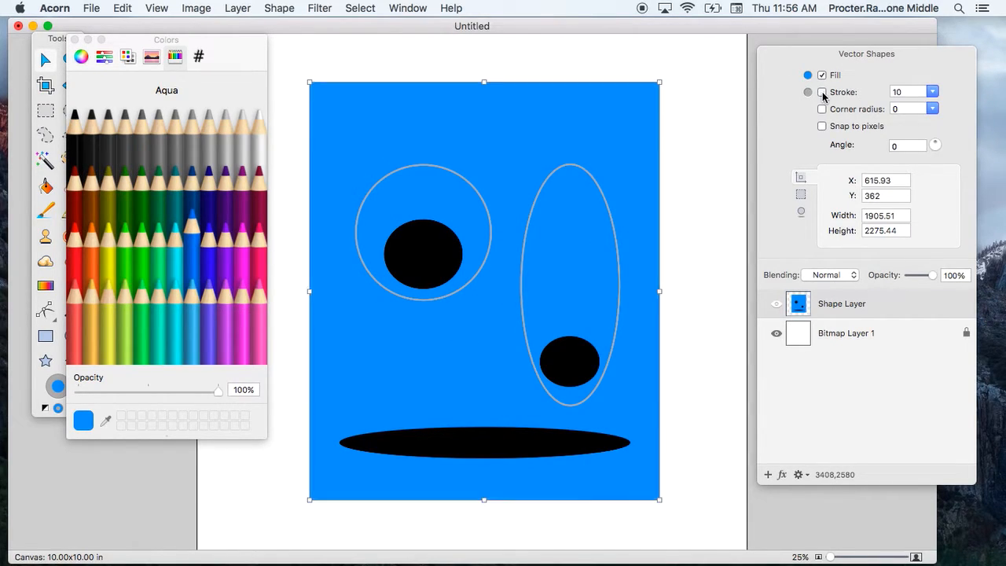
left_click(708, 185)
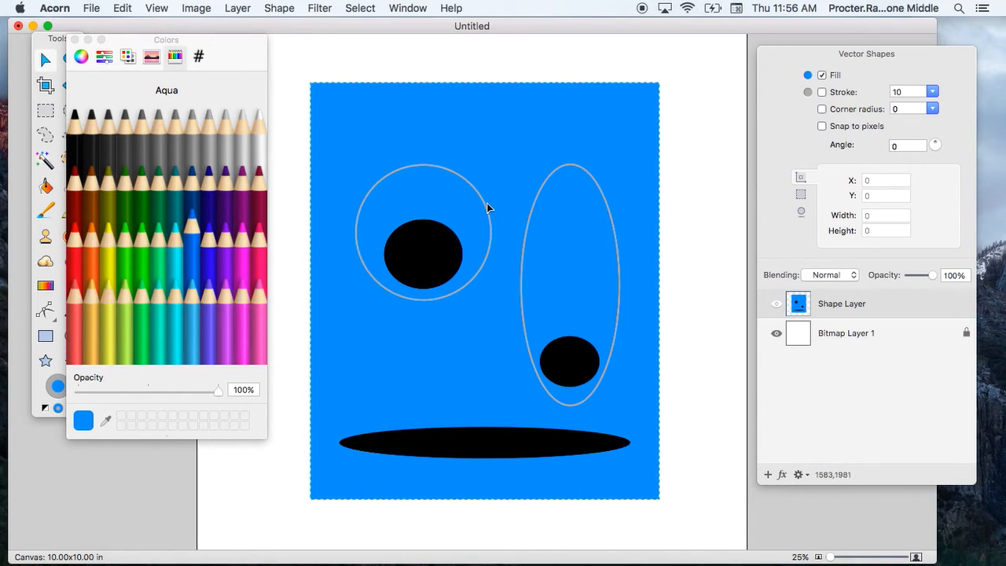
- Give the round eye circle a white Snow fill and turn off its stroke
left_click(416, 170)
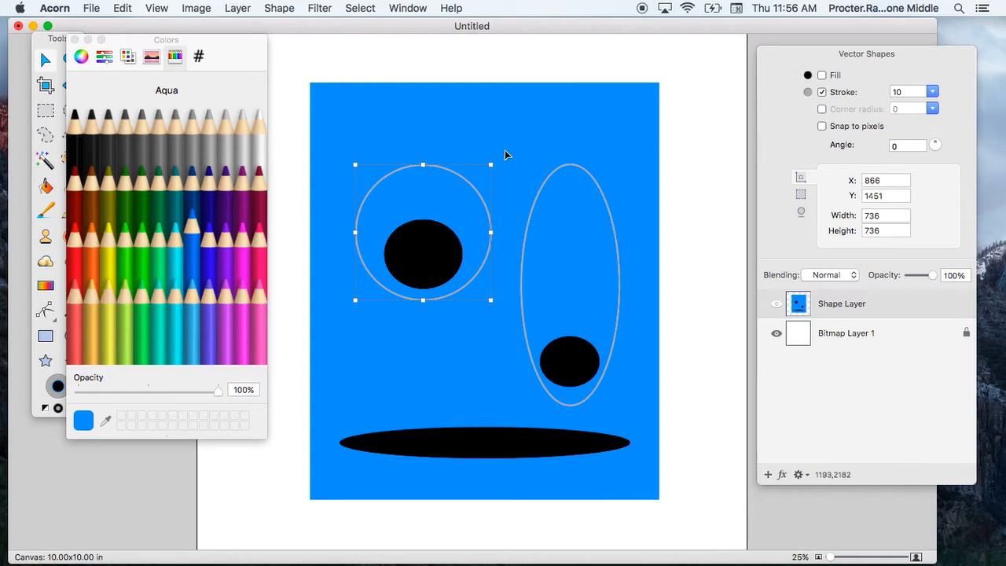
left_click(821, 76)
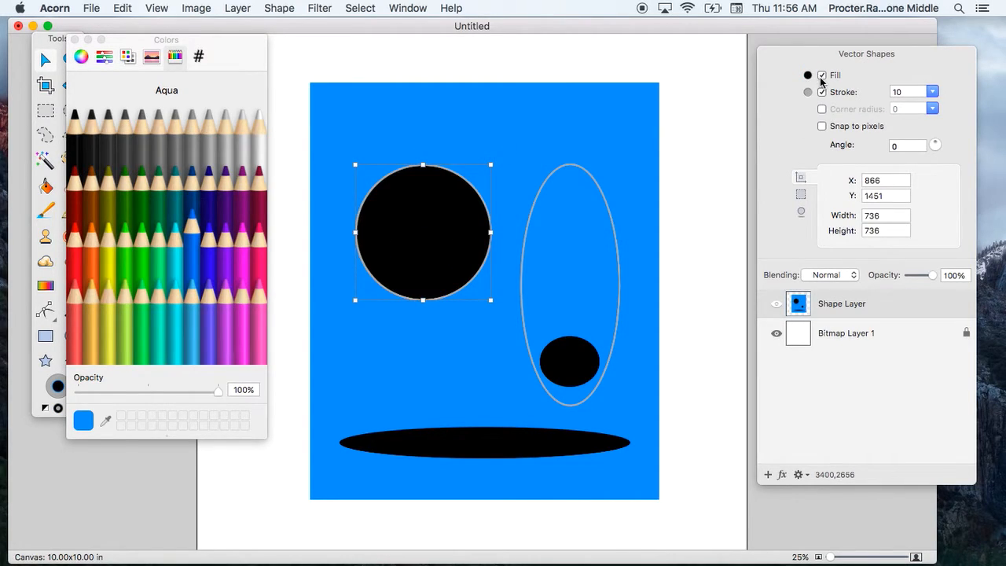
left_click(808, 75)
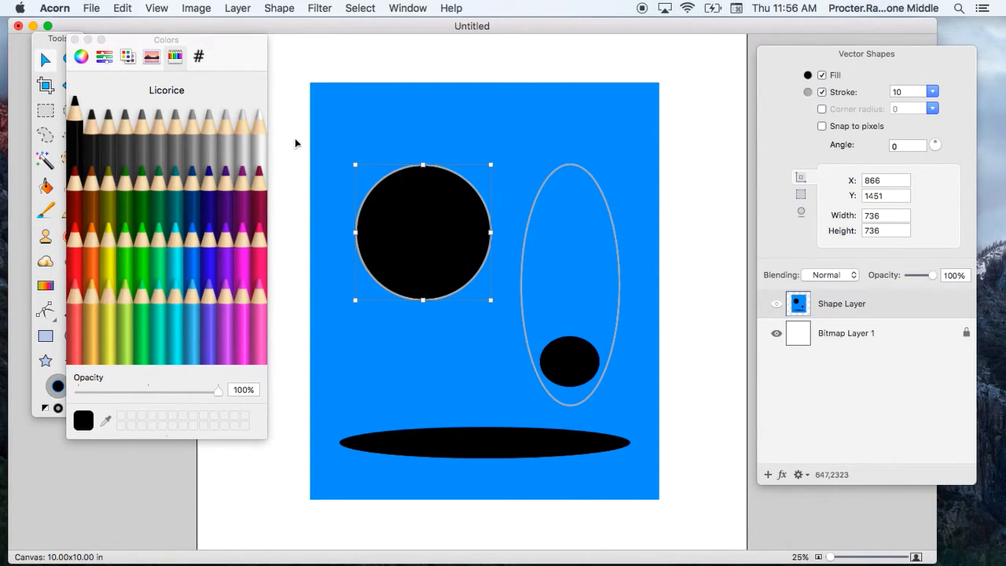
left_click(257, 144)
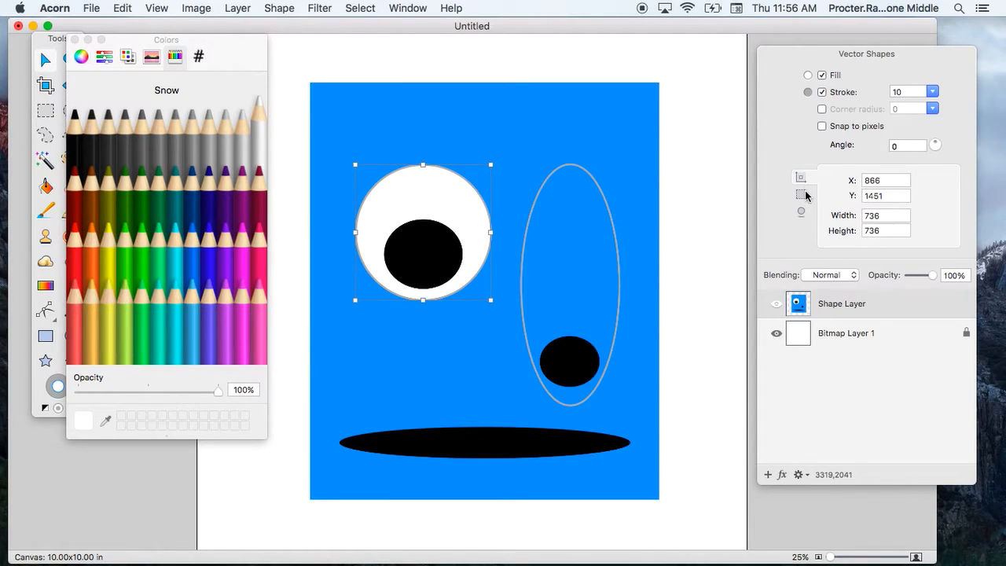
left_click(822, 92)
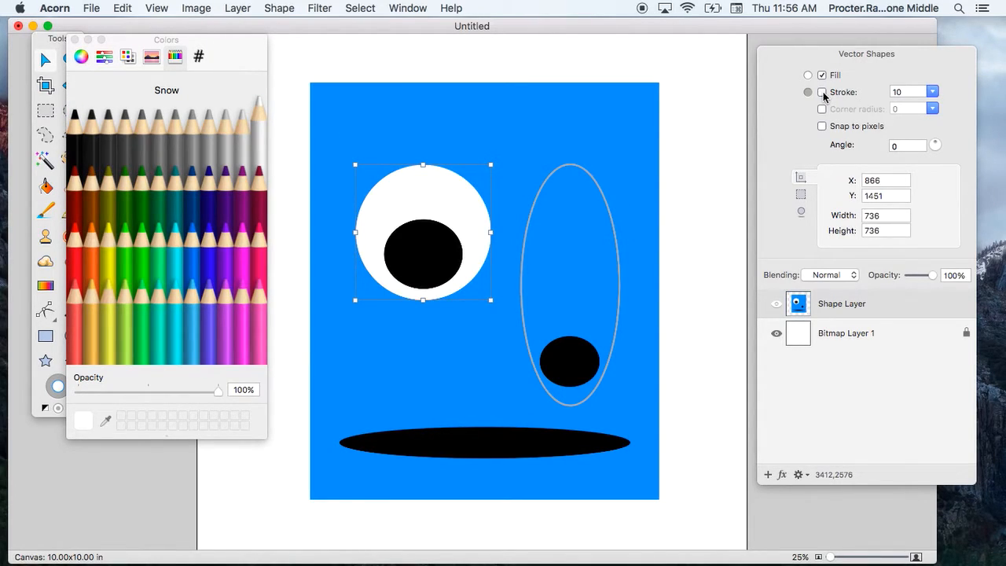
left_click(682, 179)
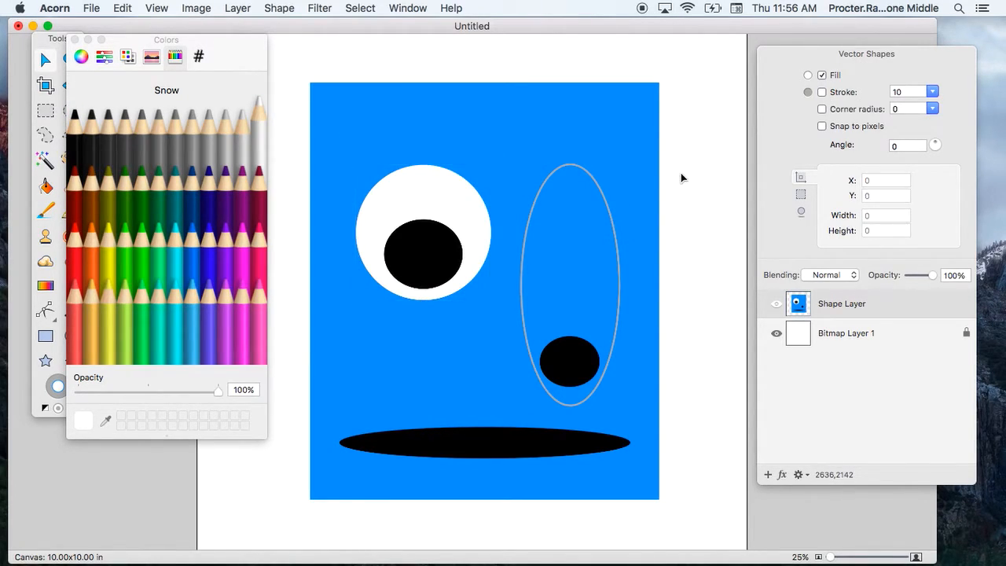
- Give the tall elliptical eye a white Snow fill and turn off its stroke
left_click(592, 180)
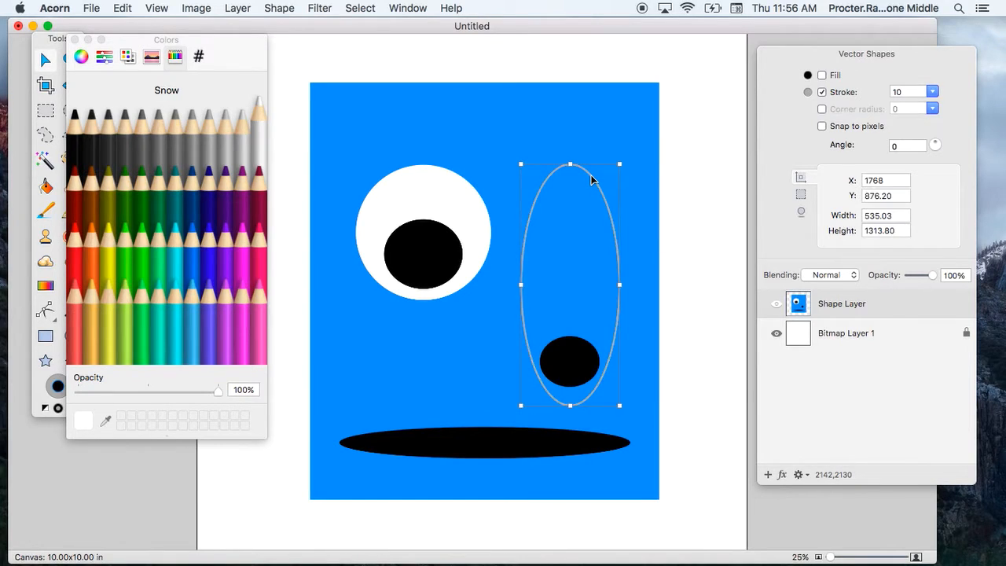
left_click(822, 75)
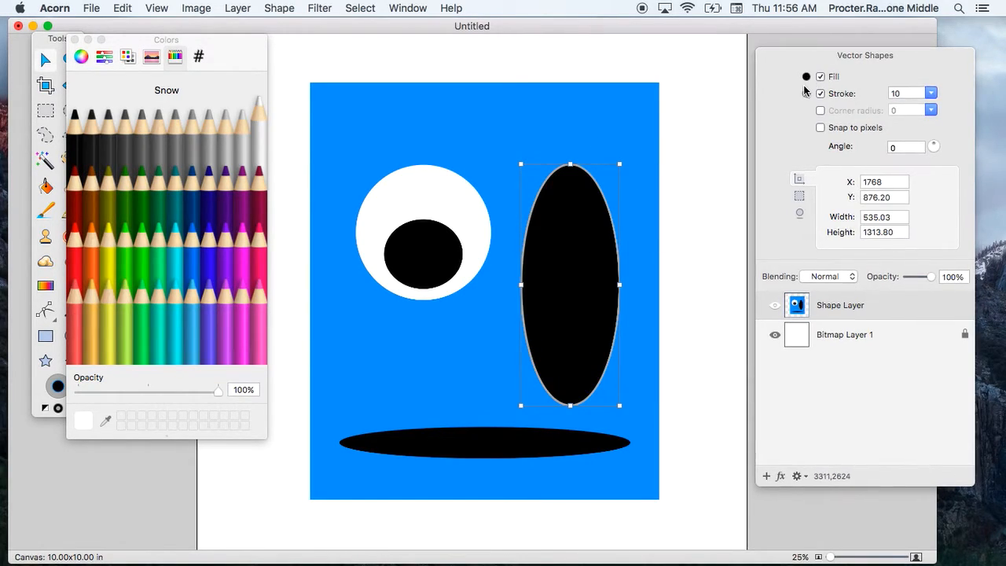
left_click(260, 124)
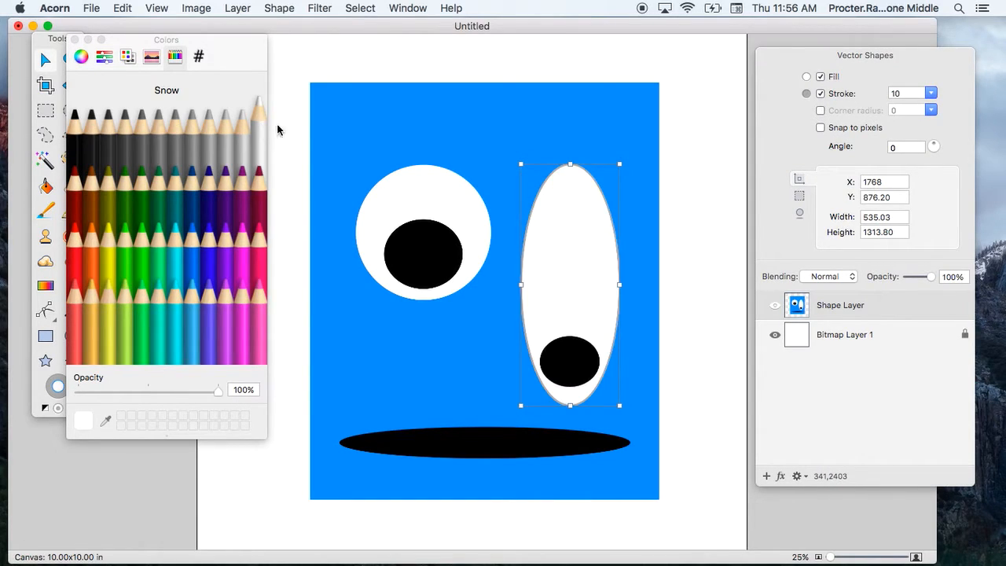
left_click(820, 94)
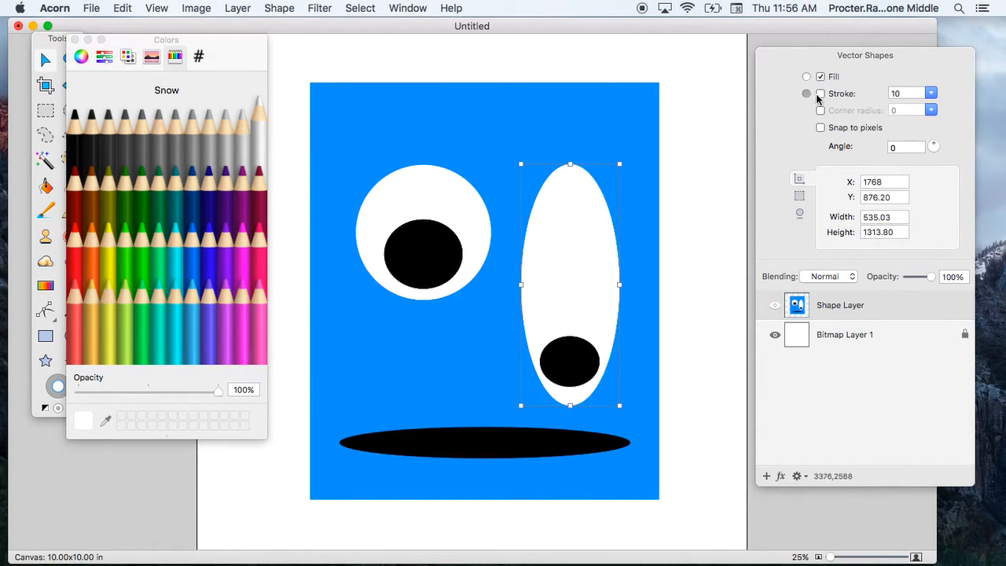
left_click(718, 180)
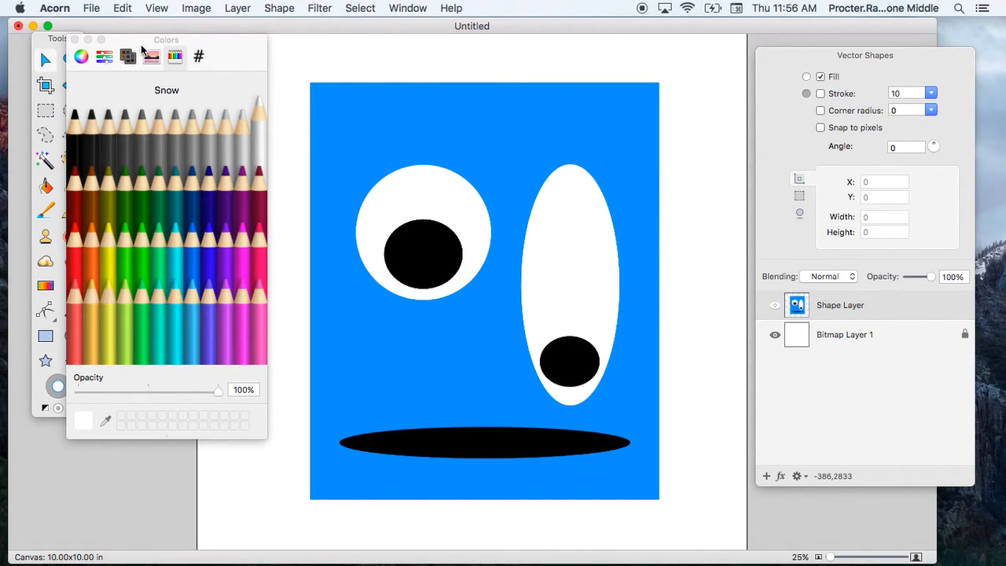
- Move the color palette clear of the tools and convert the black mouth ellipse to a Bézier shape
left_click_drag(131, 41, 162, 36)
left_click(422, 443)
left_click(450, 462)
left_click(453, 457)
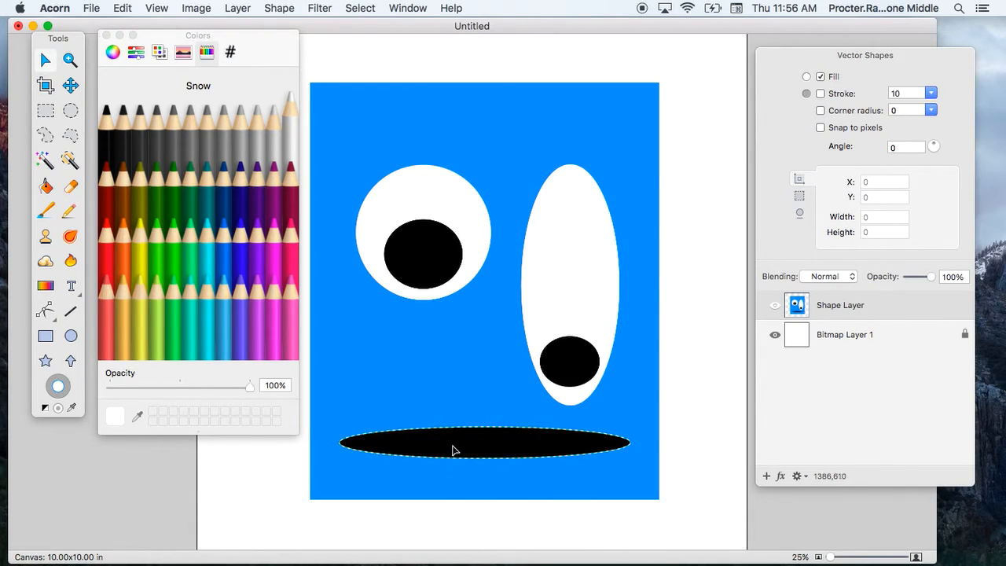
left_click(462, 435)
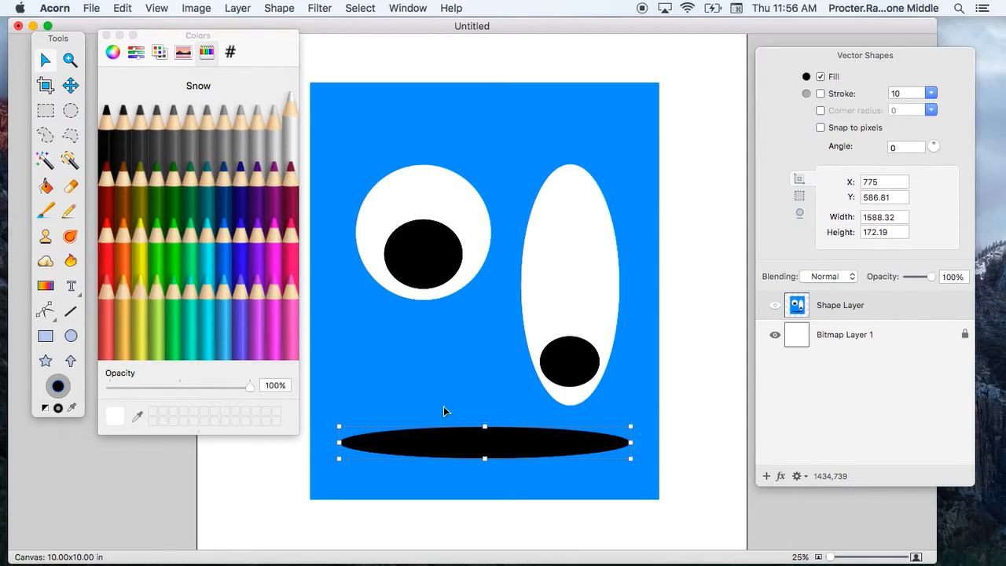
left_click(279, 10)
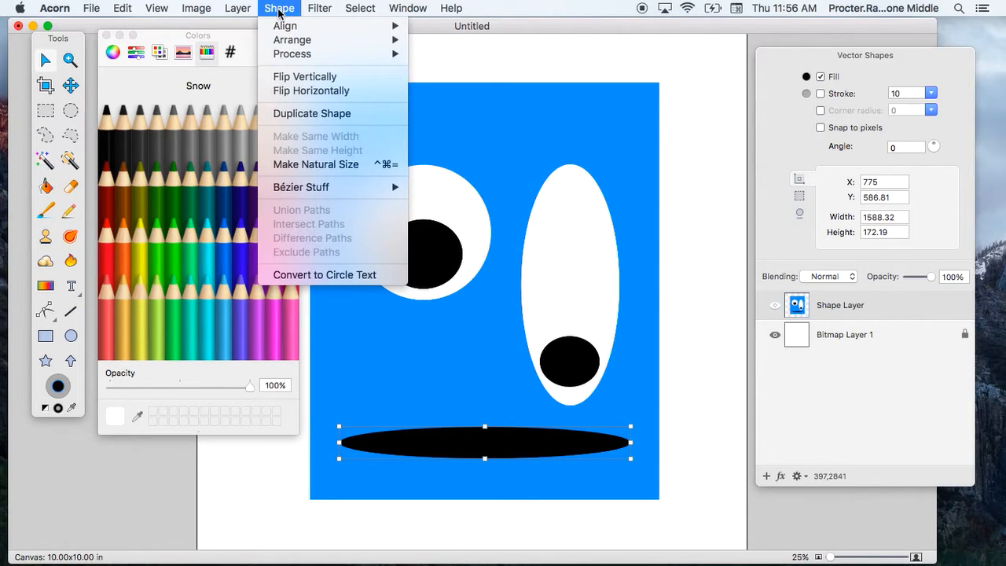
mouse_move(312, 187)
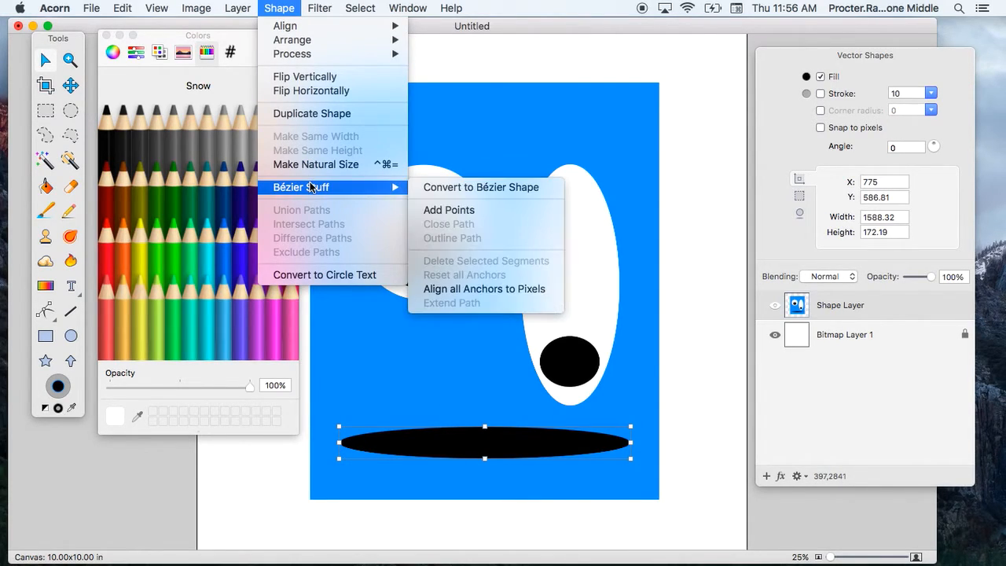
left_click(448, 189)
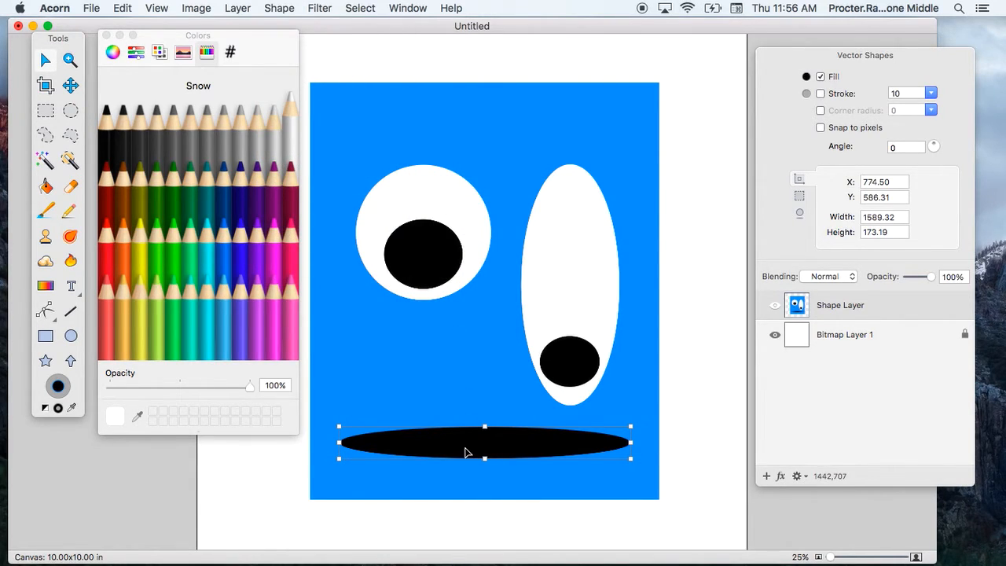
- Bend the mouth into a wavy S-shape by resetting its lower and upper middle anchors with the Reset Bezier Control Points Tool and pulling out new handles
scroll(466, 448, "up", 5)
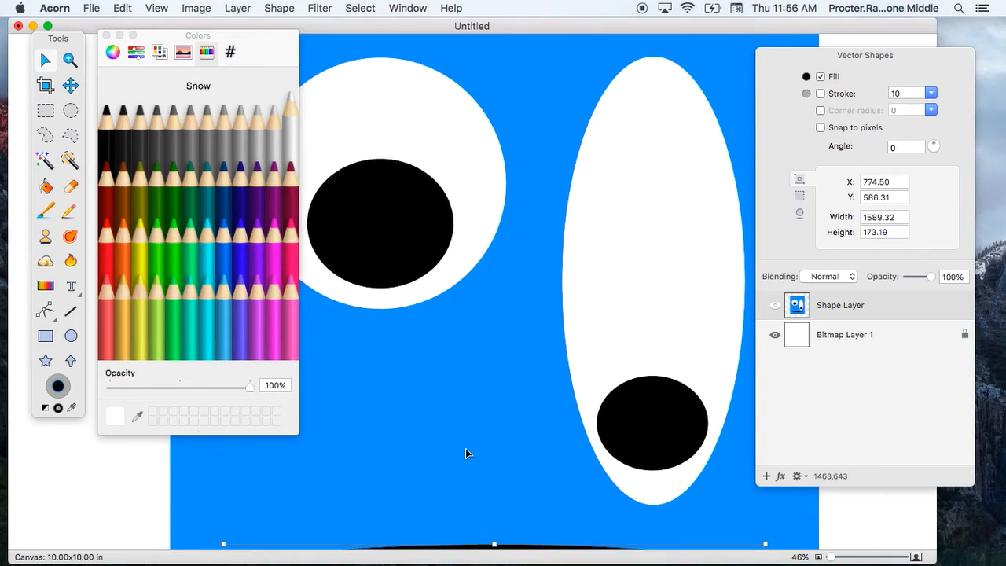
scroll(466, 448, "down", 2)
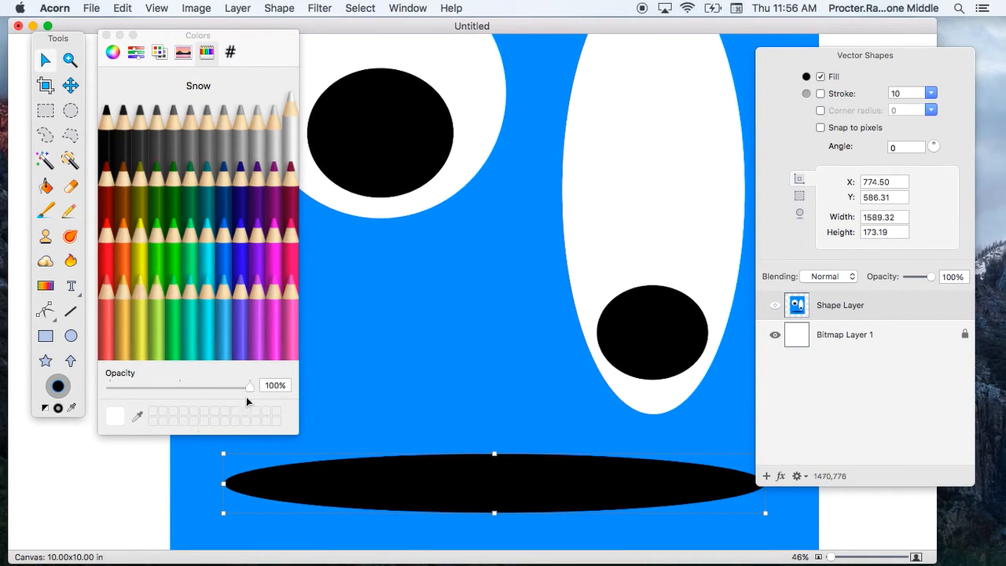
left_click(48, 311)
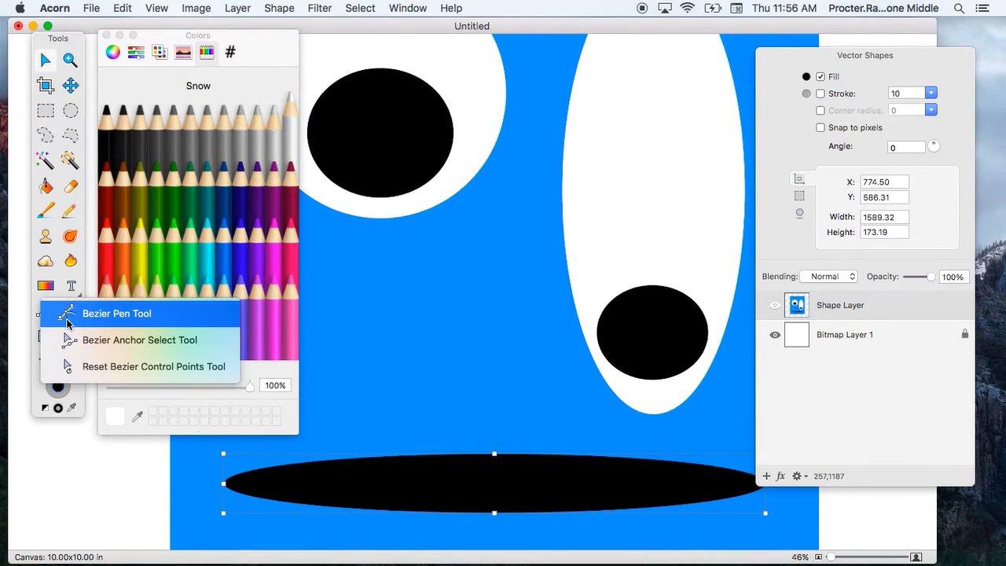
left_click(107, 373)
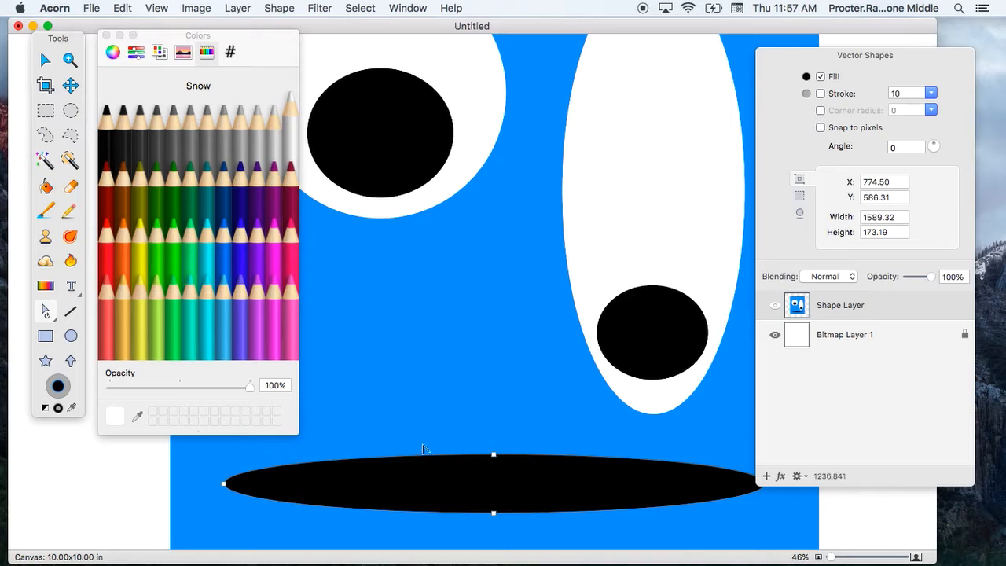
left_click(46, 313)
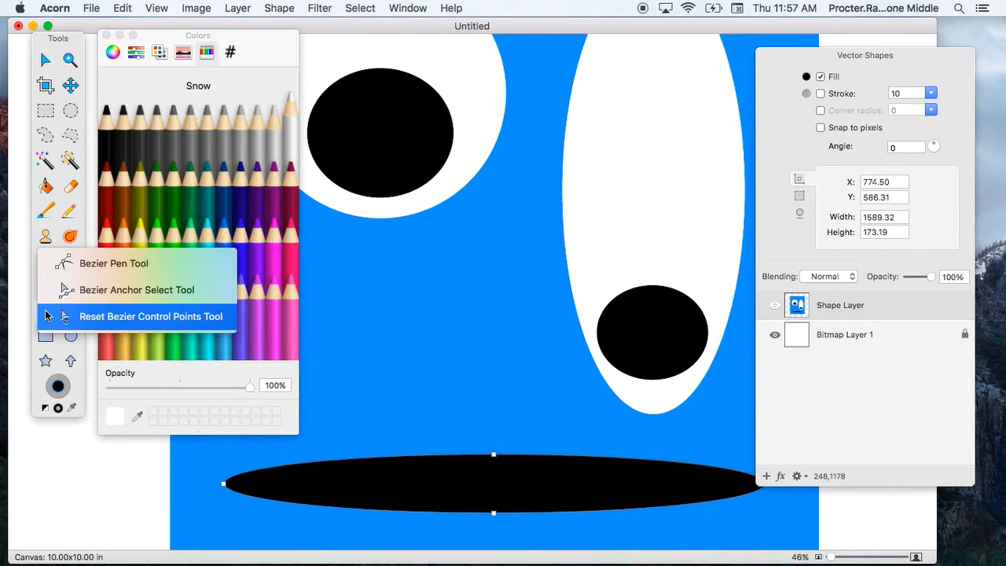
left_click(89, 318)
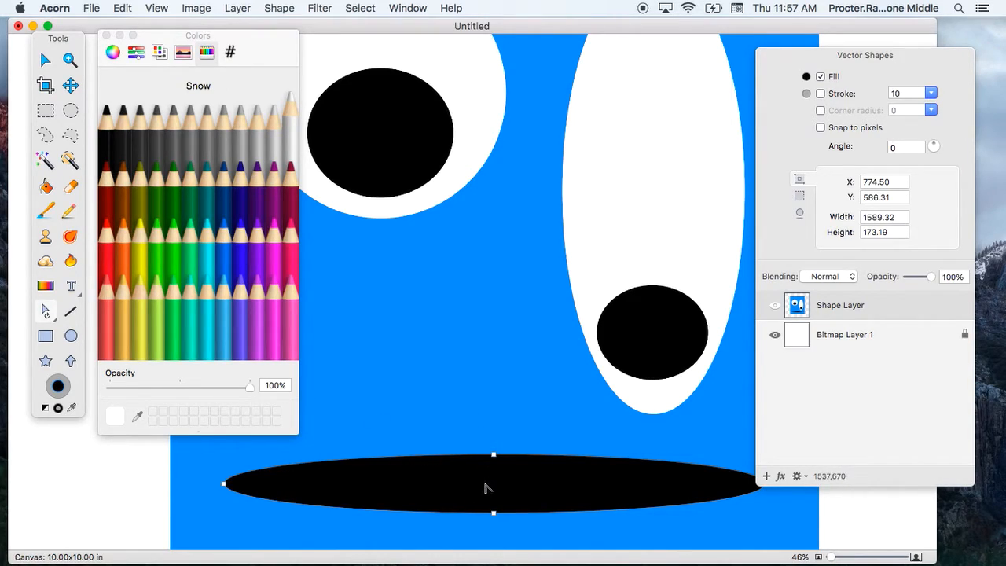
left_click(494, 515)
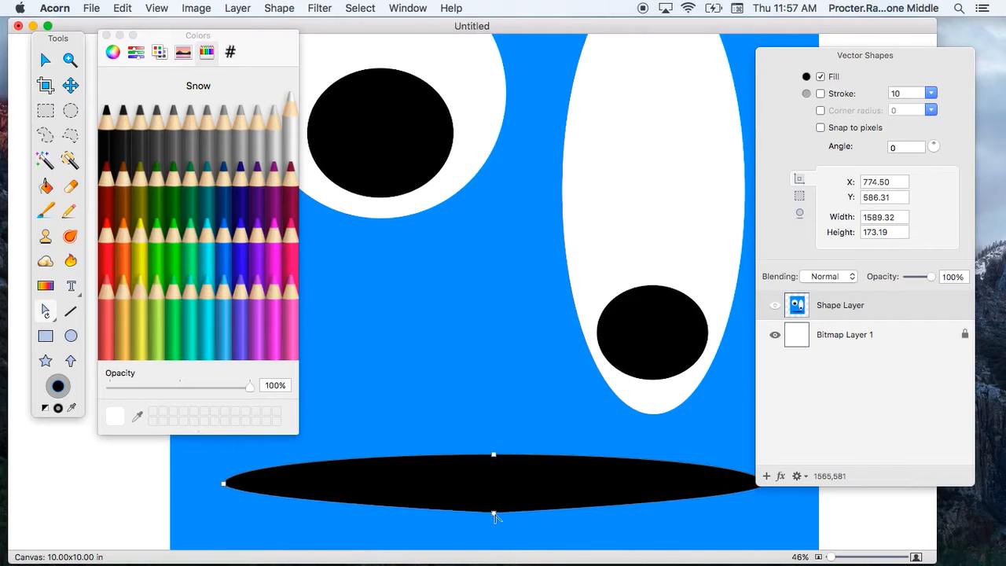
left_click_drag(494, 515, 567, 457)
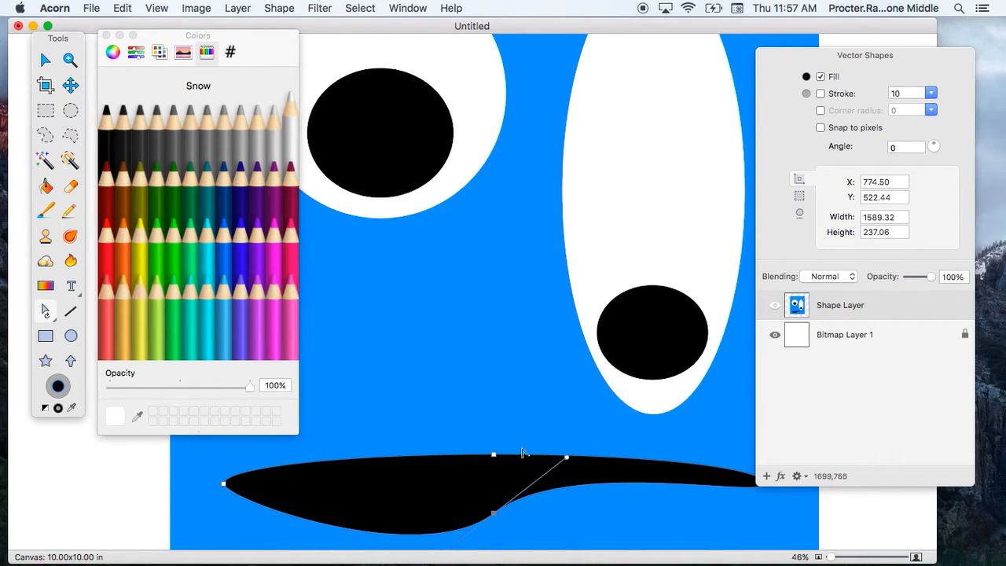
left_click_drag(494, 458, 379, 522)
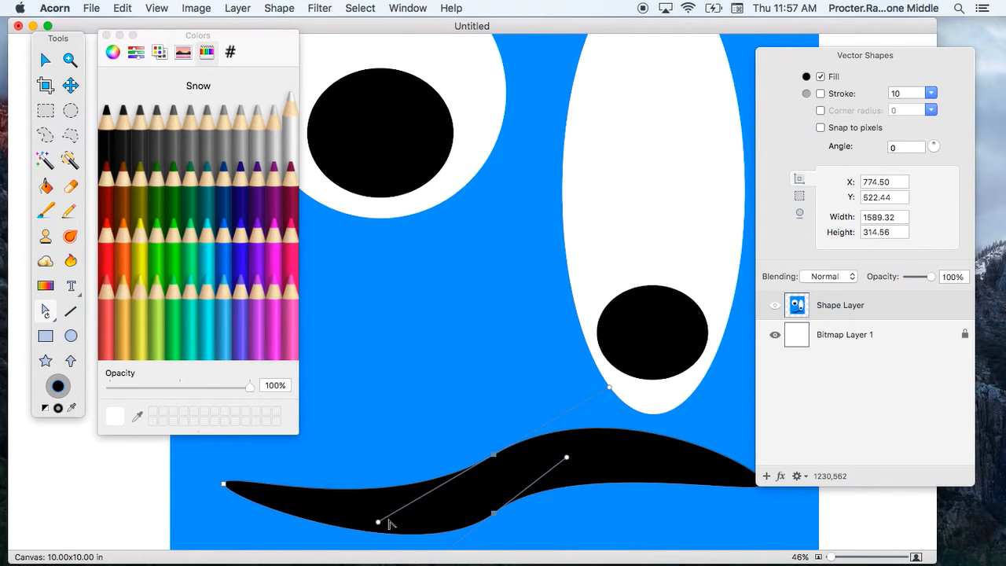
- Reshape the mouth's upper edge by repositioning both handles of its upper middle anchor with the Bezier Anchor Select Tool
scroll(464, 511, "down", 1)
scroll(464, 510, "right", 1)
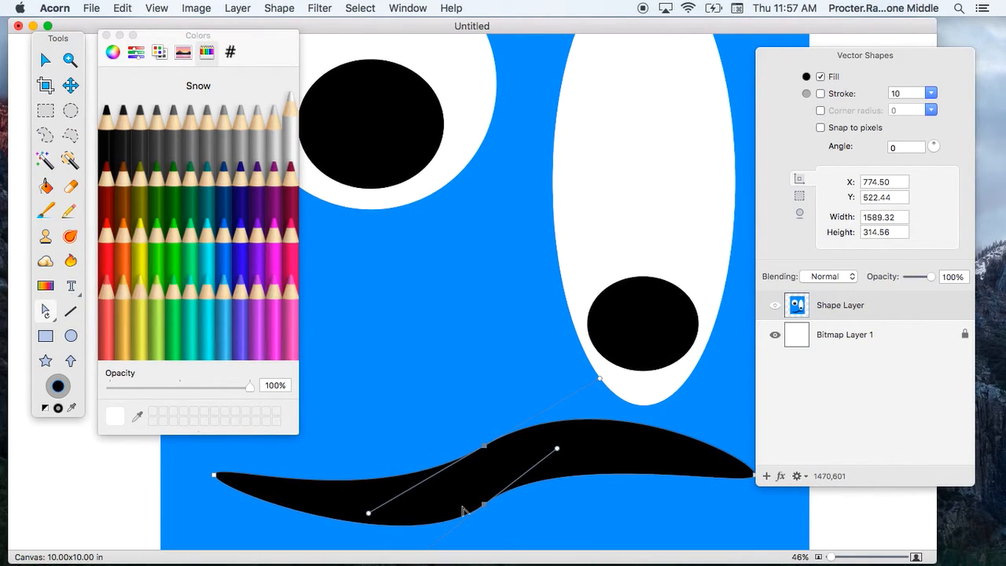
left_click(47, 310)
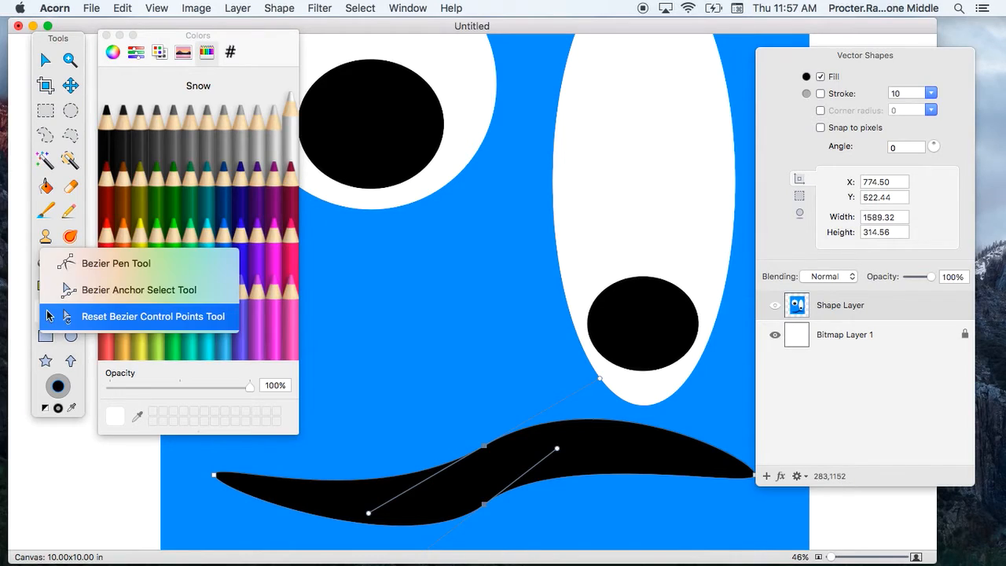
left_click(97, 290)
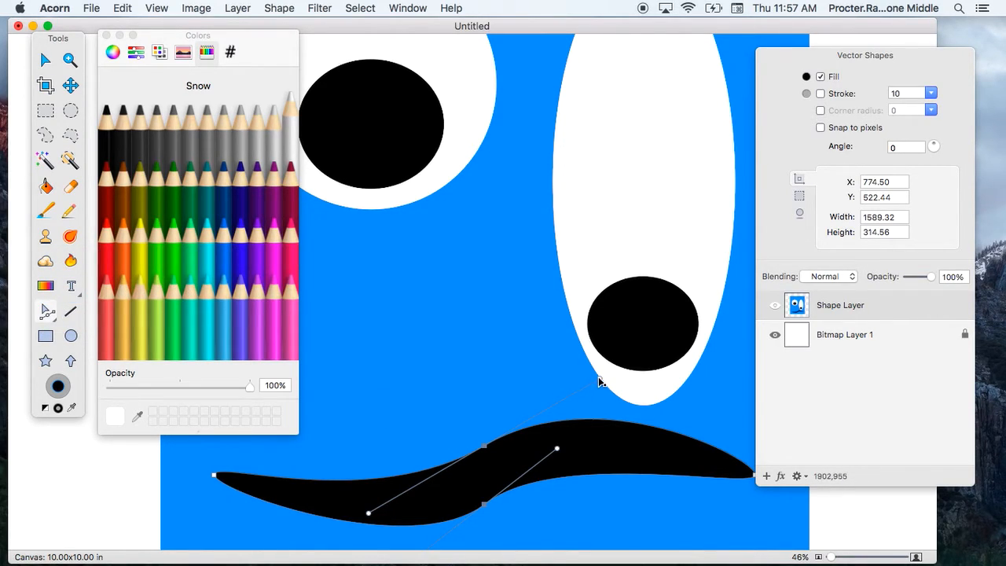
left_click_drag(602, 382, 667, 369)
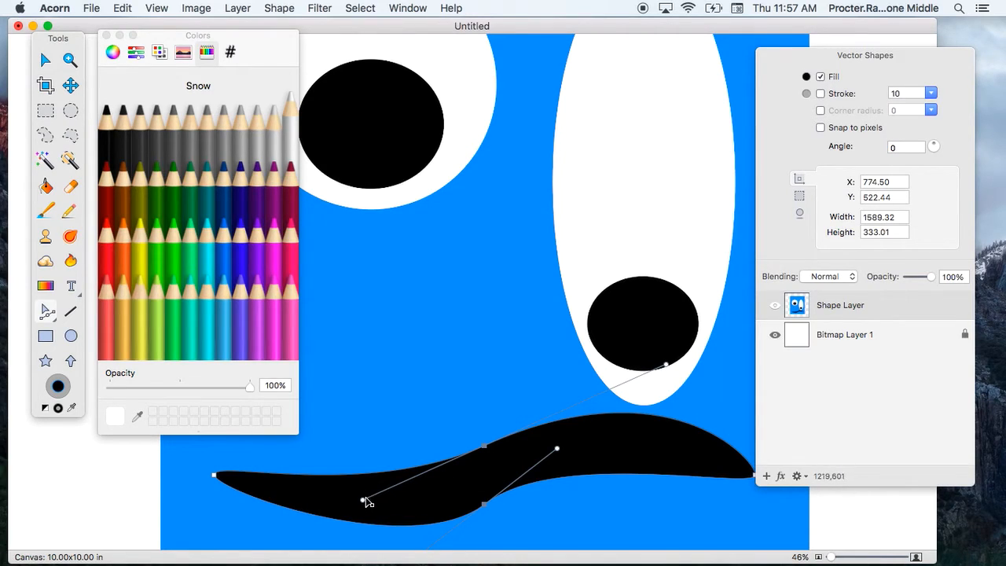
left_click_drag(365, 504, 355, 528)
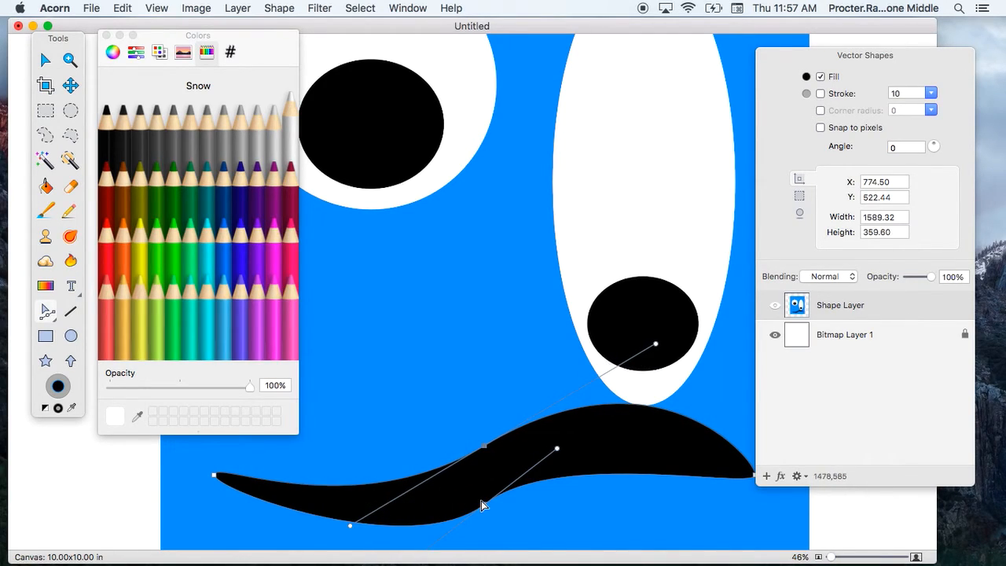
- Adjust the curve of the mouth's lower edge by extending the upper handle of its lower middle anchor, and deselect the mouth
left_click(558, 450)
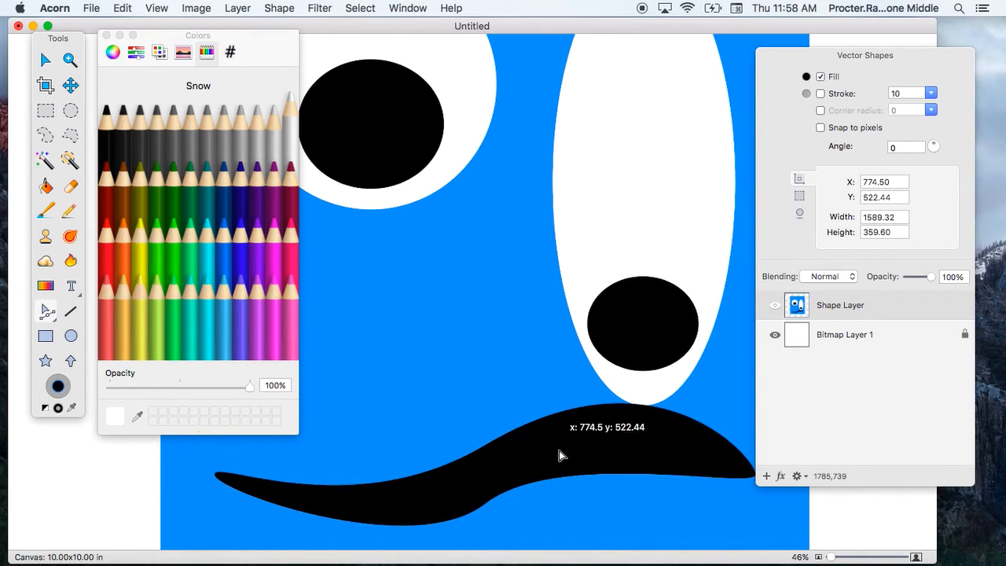
left_click(484, 506)
left_click_drag(559, 452, 600, 442)
scroll(543, 372, "down", 5)
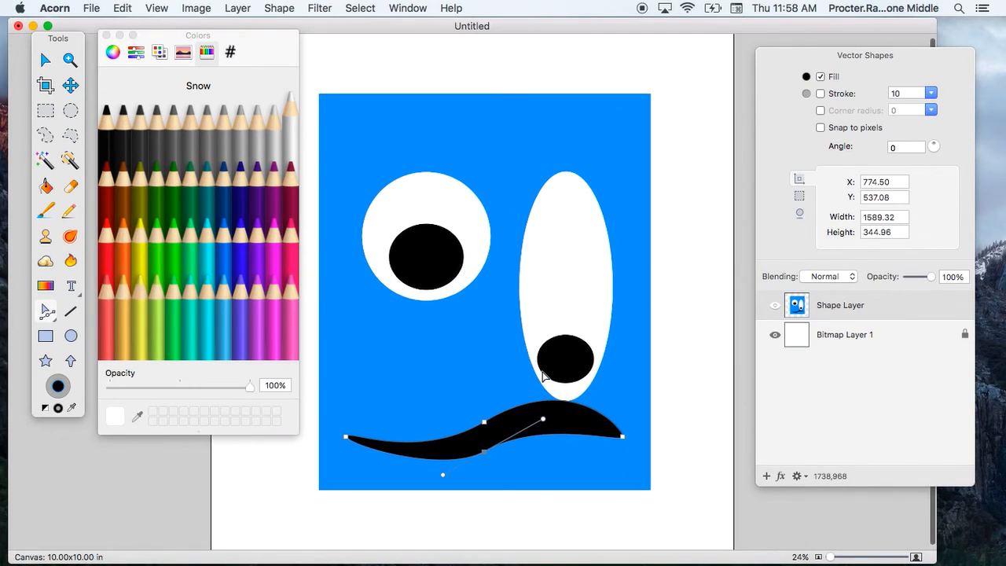
scroll(542, 376, "up", 1)
left_click(45, 60)
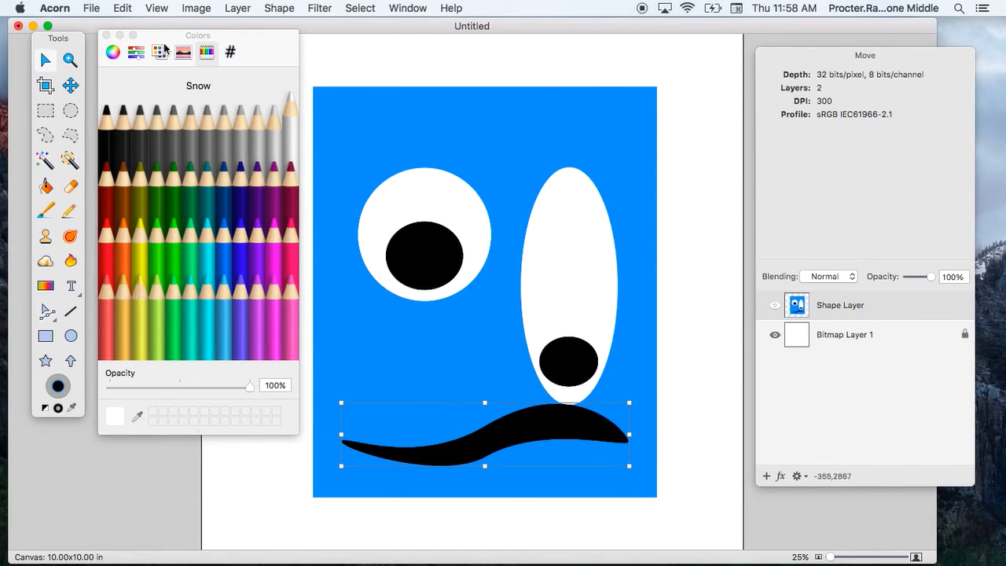
left_click(340, 53)
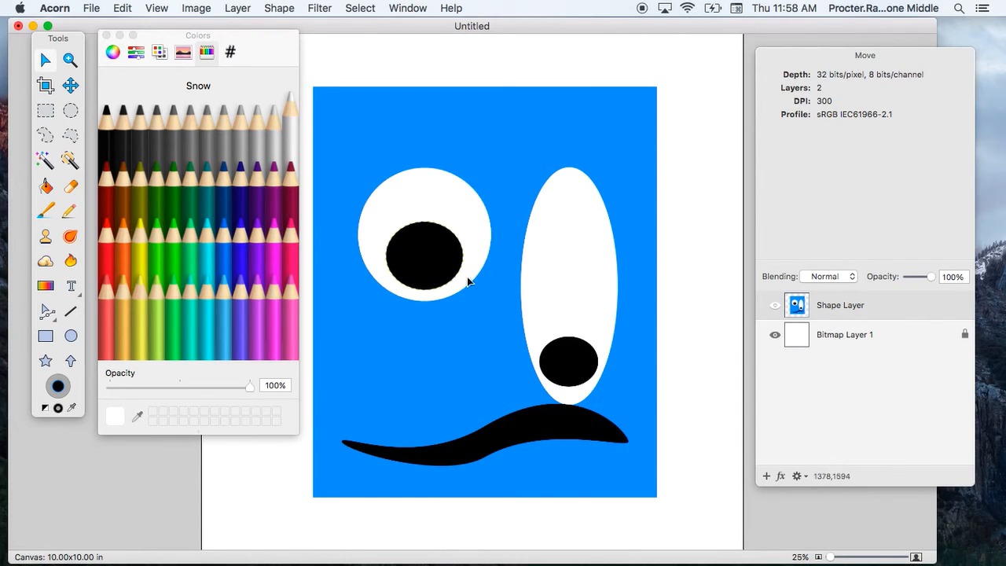
- Convert the black pupil in the round eye to a Bézier shape
left_click(434, 227)
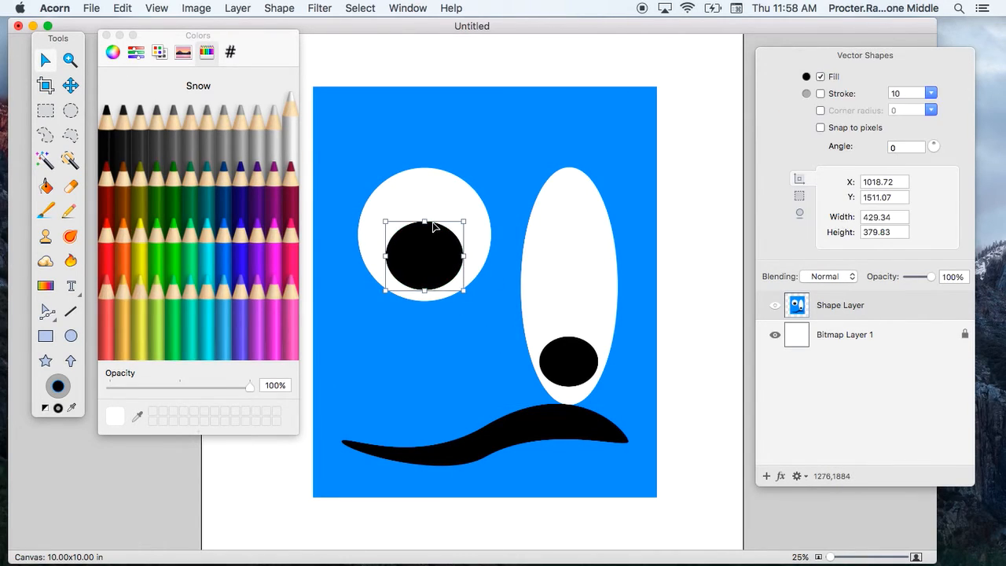
left_click(276, 10)
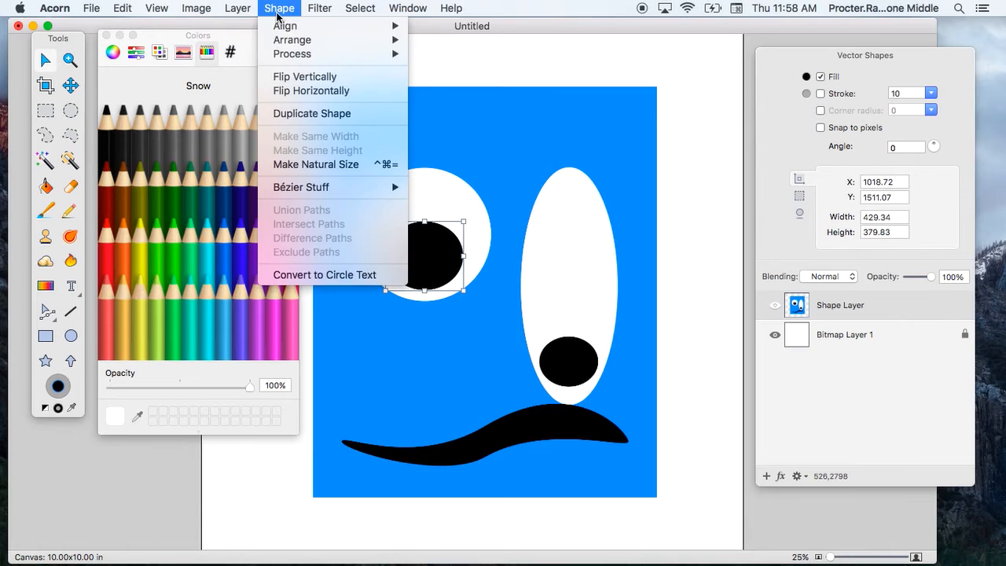
mouse_move(316, 189)
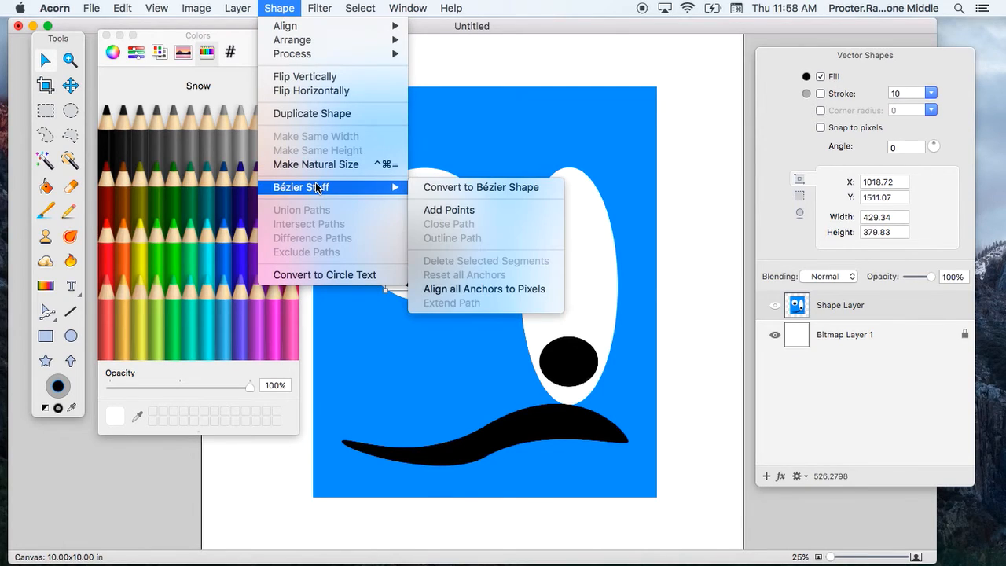
left_click(434, 190)
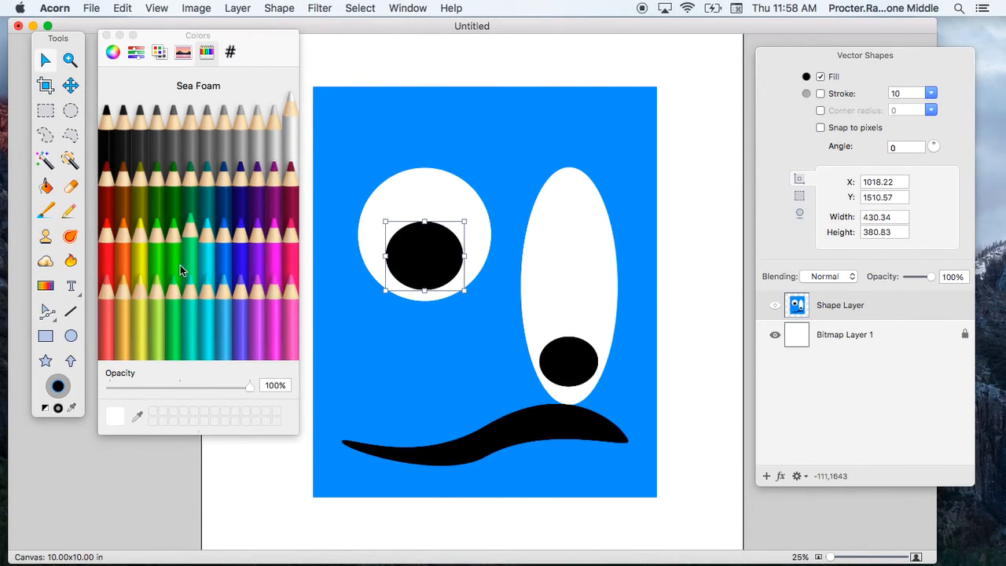
- Distort the round eye's pupil by pulling new slanted handles from its bottom anchor with the Reset Bezier Control Points Tool, and deselect it
left_click_drag(46, 308, 90, 348)
left_click_drag(424, 295, 451, 289)
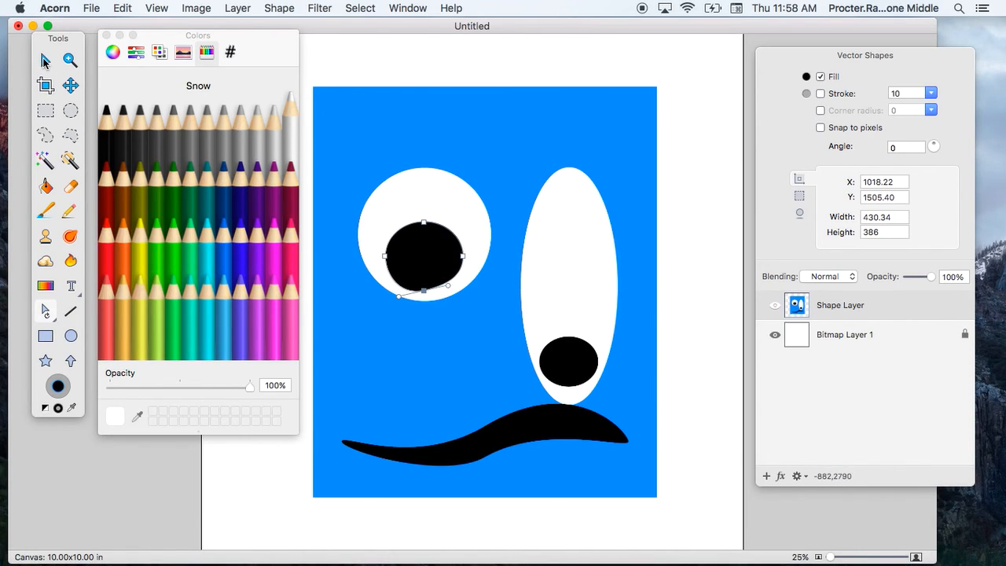
left_click(45, 61)
left_click(393, 60)
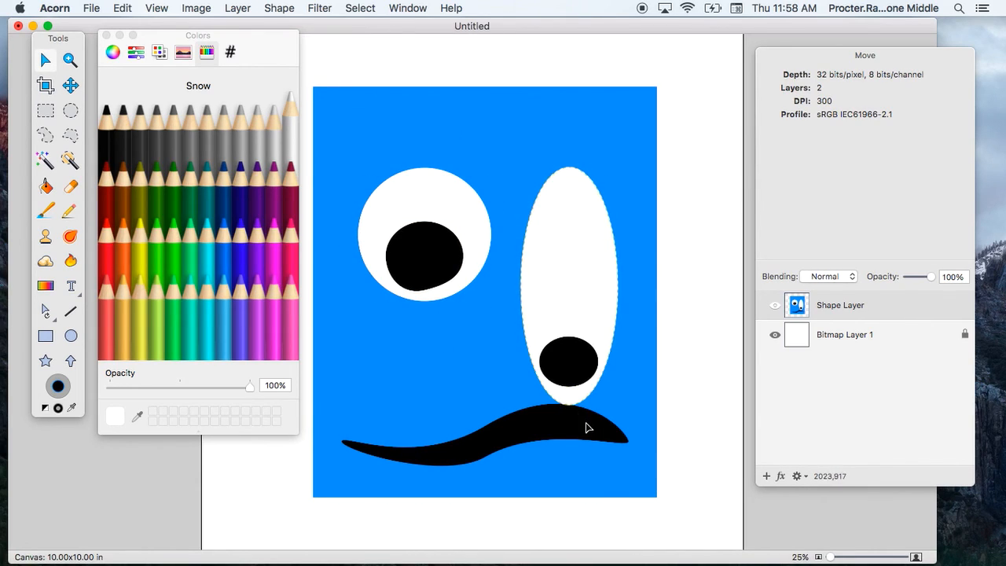
left_click(477, 456)
left_click(275, 9)
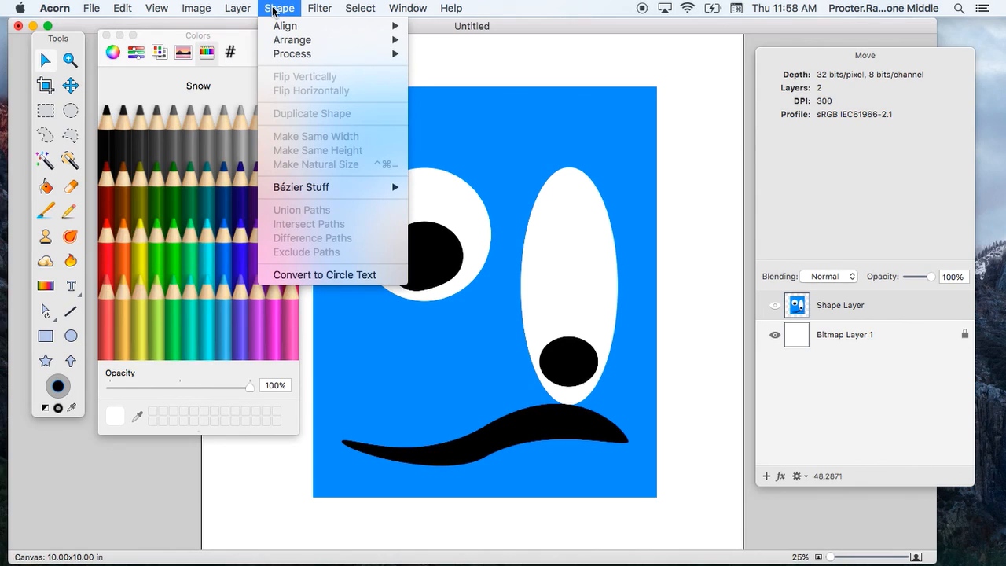
mouse_move(330, 189)
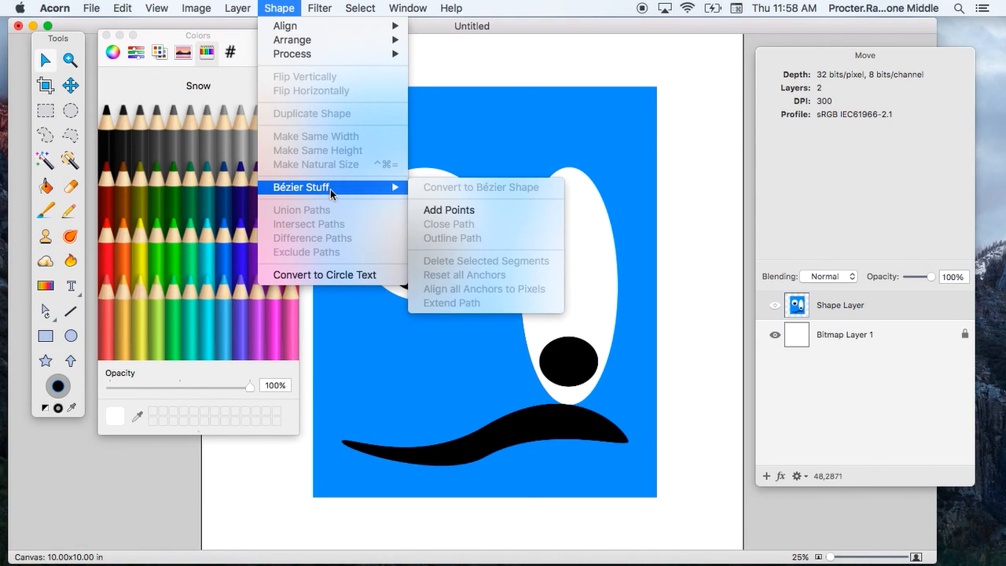
left_click(470, 71)
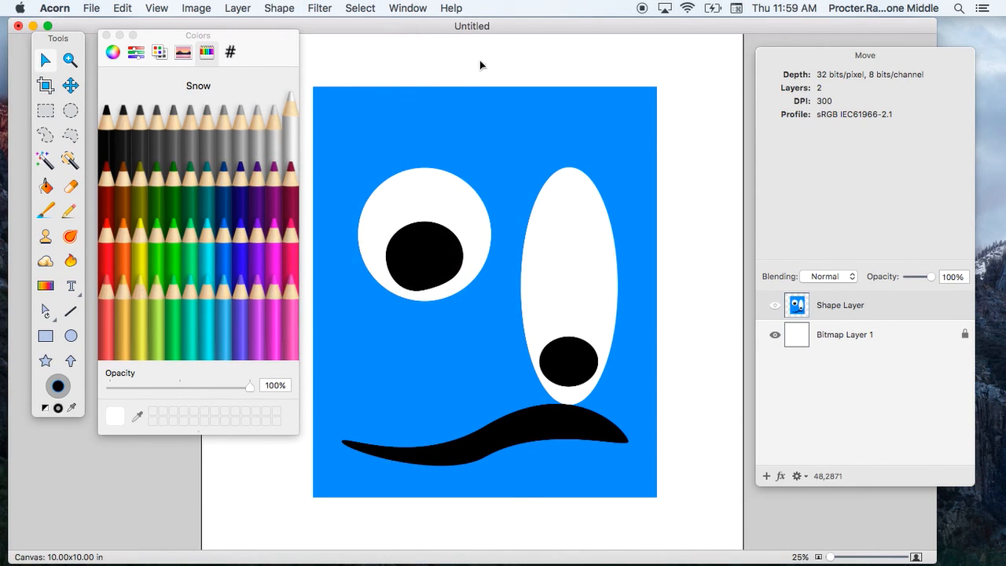